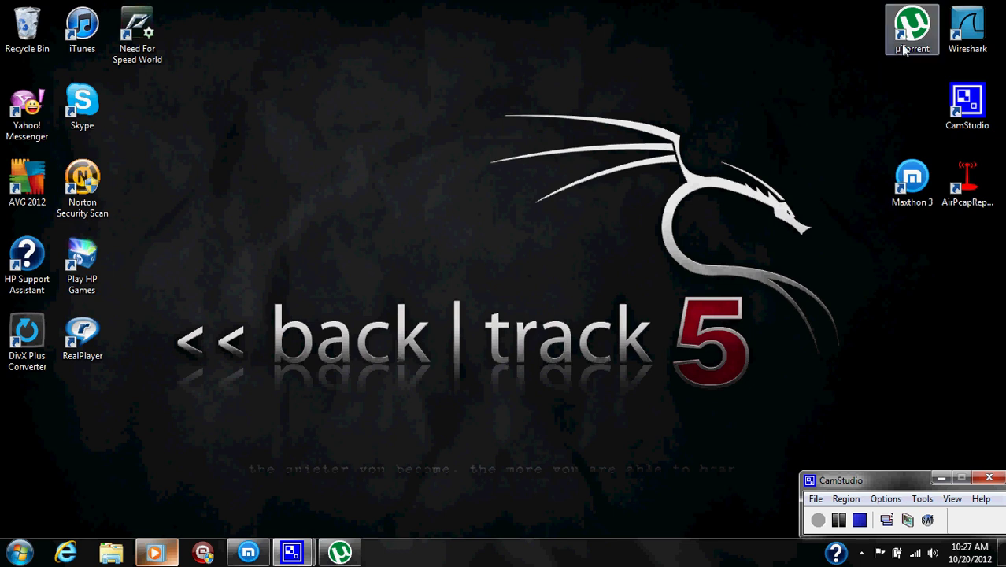
Move the µTorrent desktop shortcut toward the centre, then back to the top right
drag(902, 33, 438, 207)
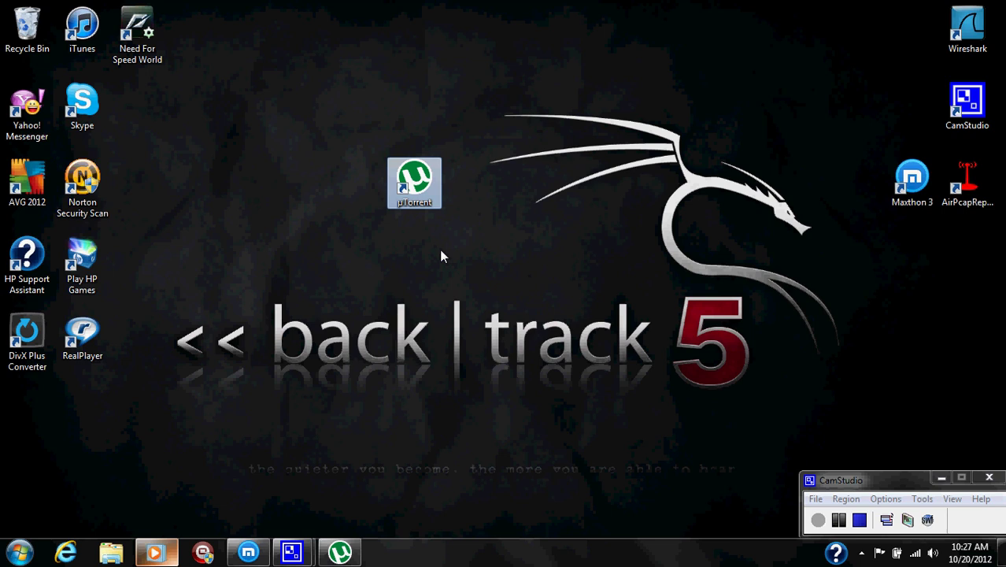
drag(415, 183, 644, 103)
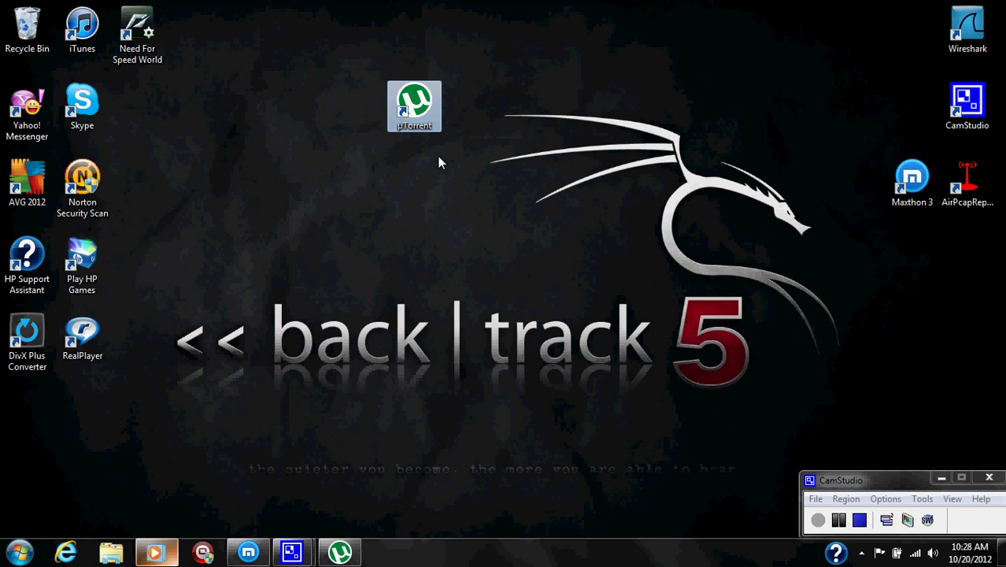
drag(429, 119, 892, 42)
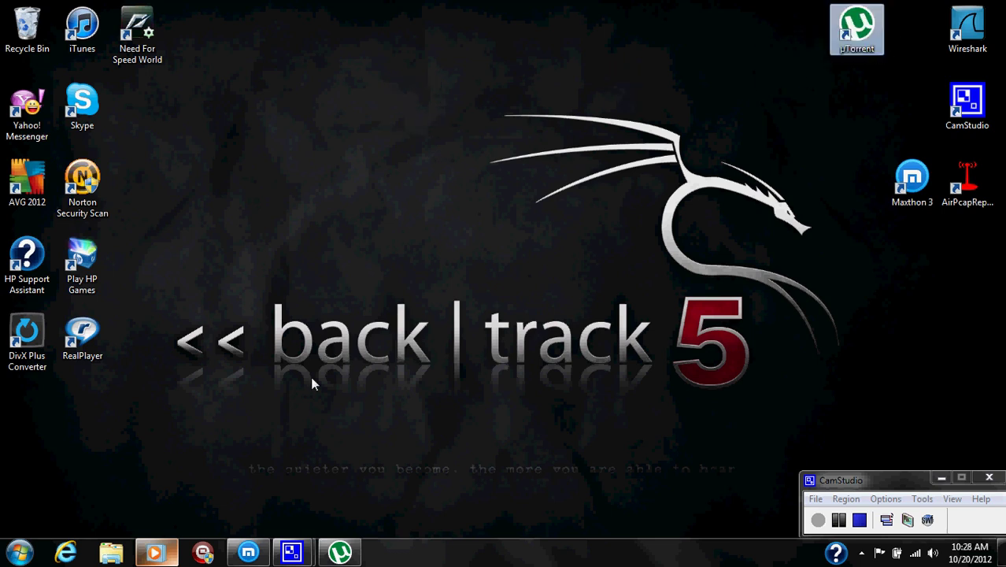
Widen the utorrent.com pane in Maxthon and scroll to the Stable 3.2.1 and beta 3.2.2 downloads
click(251, 552)
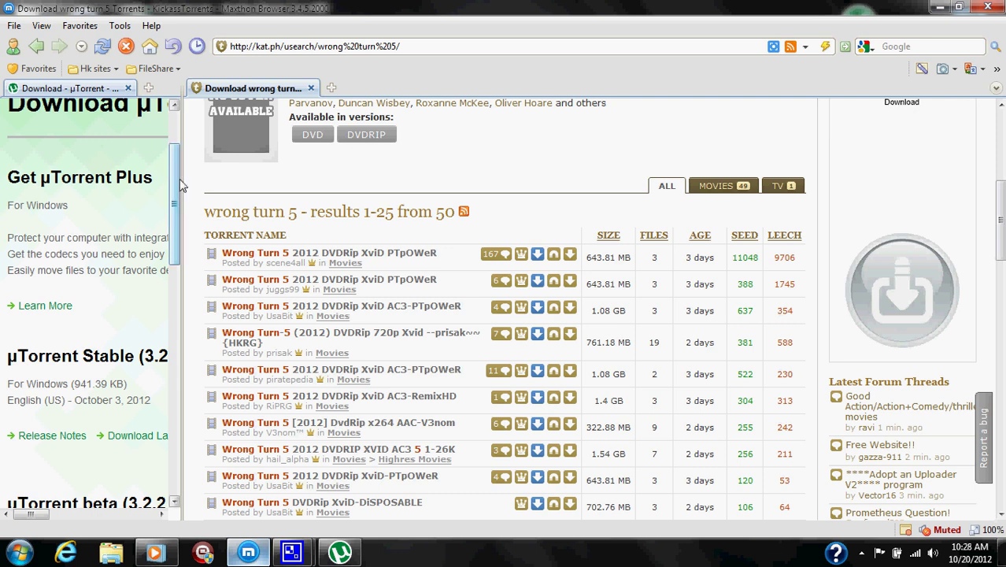
drag(180, 185, 534, 203)
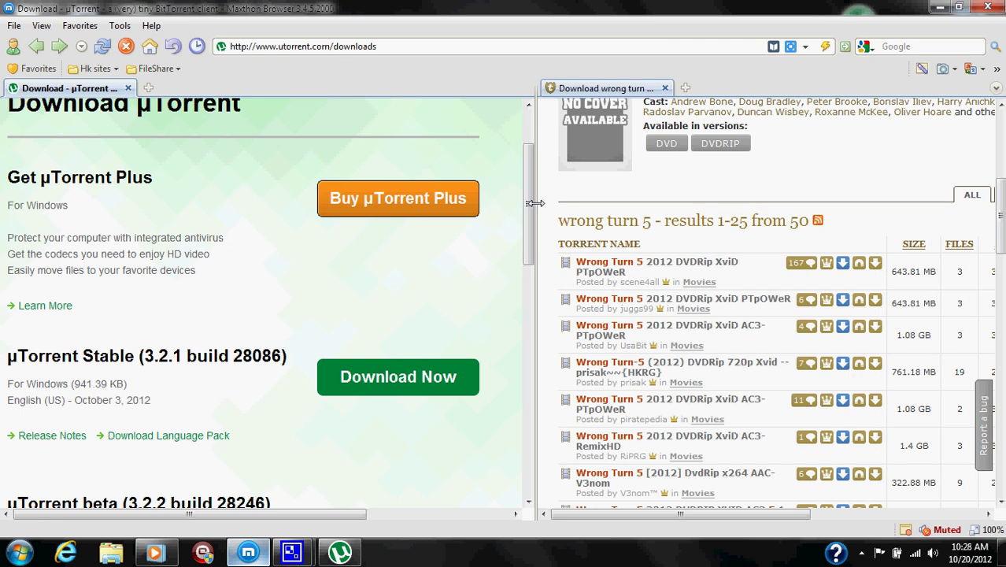
drag(534, 203, 583, 118)
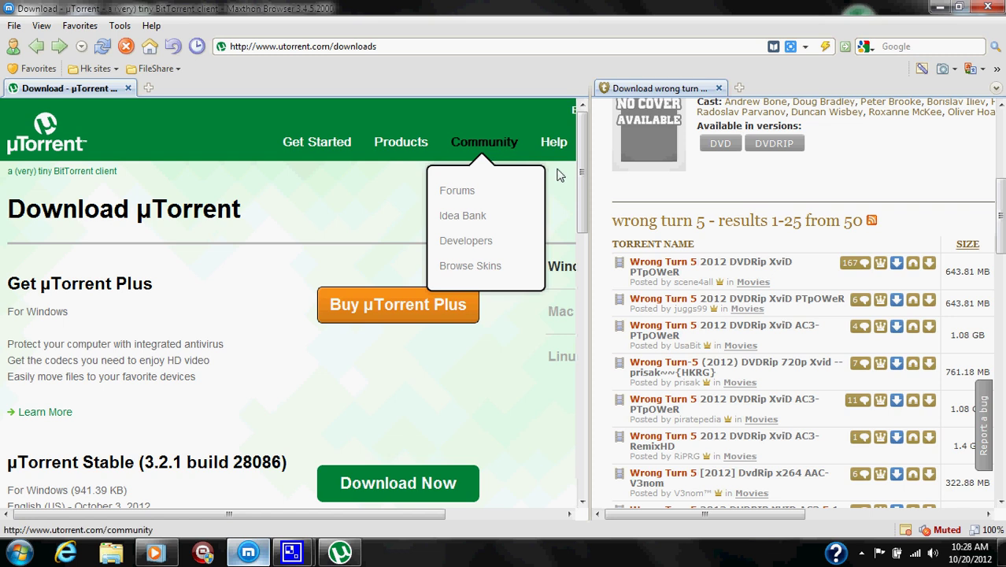
scroll(582, 178, down, 3)
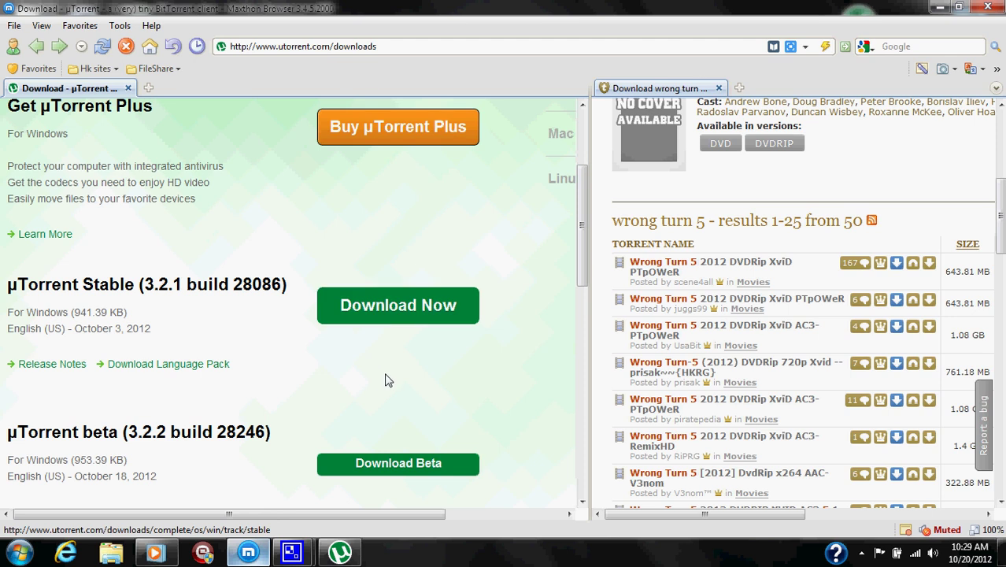
drag(329, 516, 371, 534)
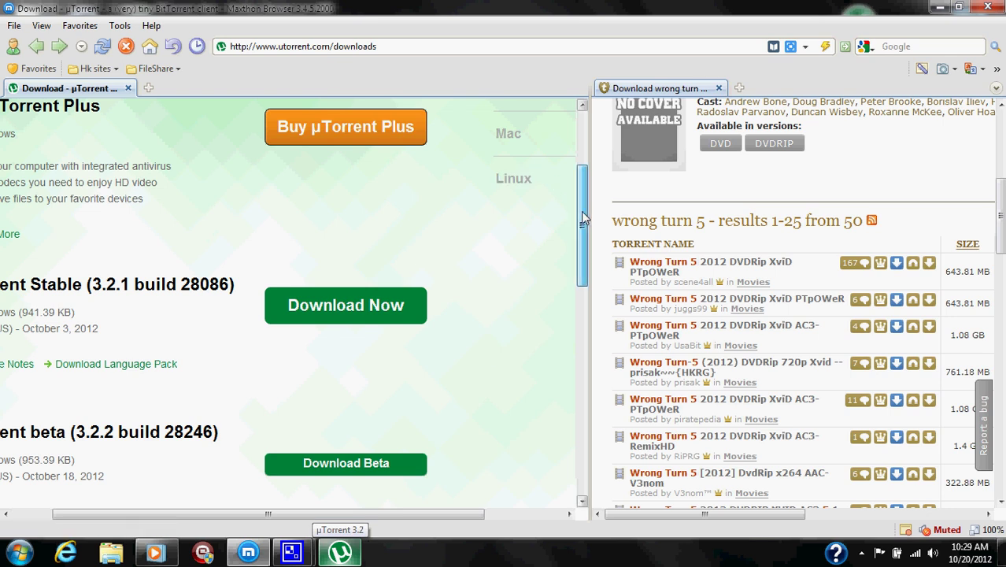
drag(581, 211, 581, 238)
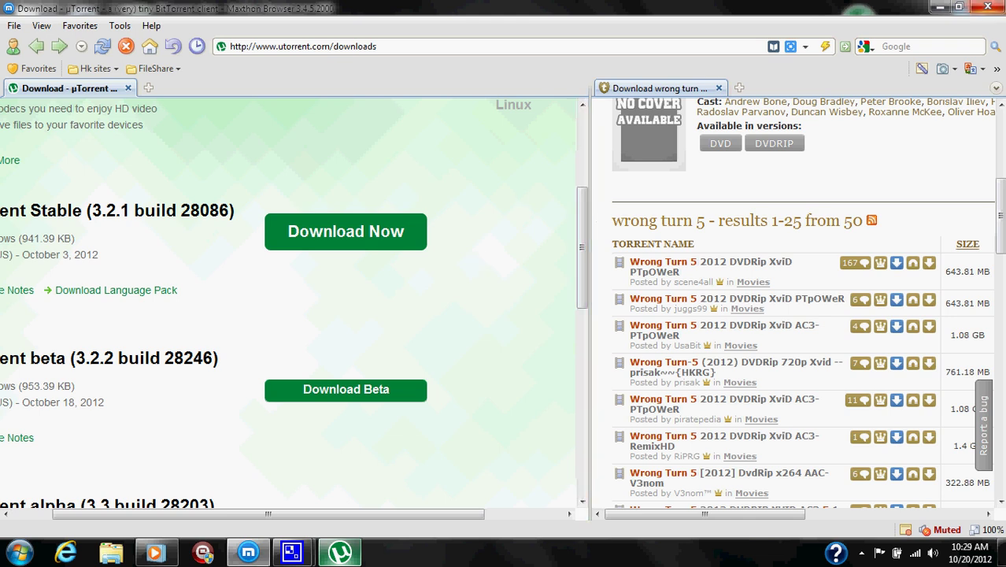
Move the µTorrent shortcut to mid-desktop, check the seeding Expendables 2 torrent, then minimize µTorrent
click(941, 7)
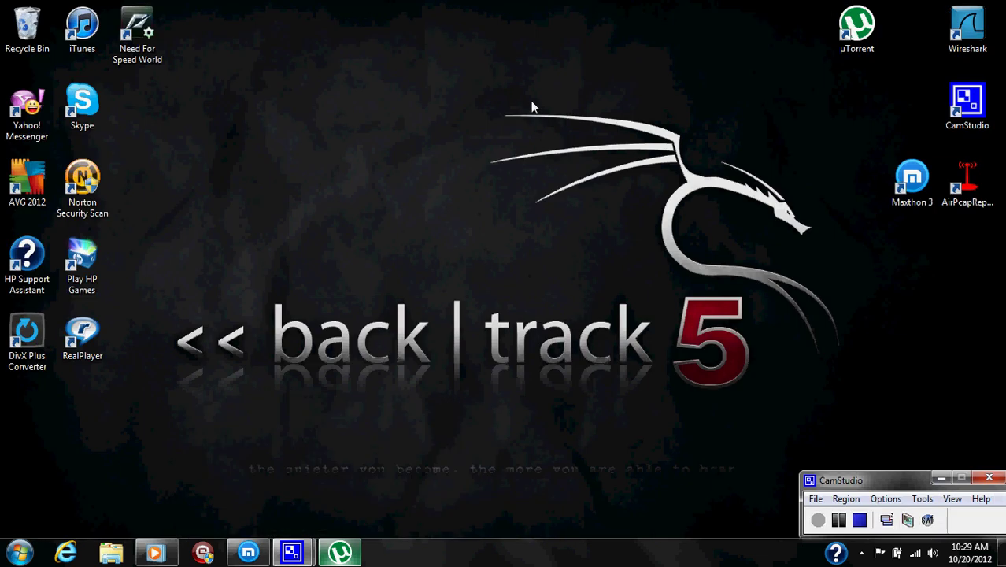
drag(844, 41, 400, 186)
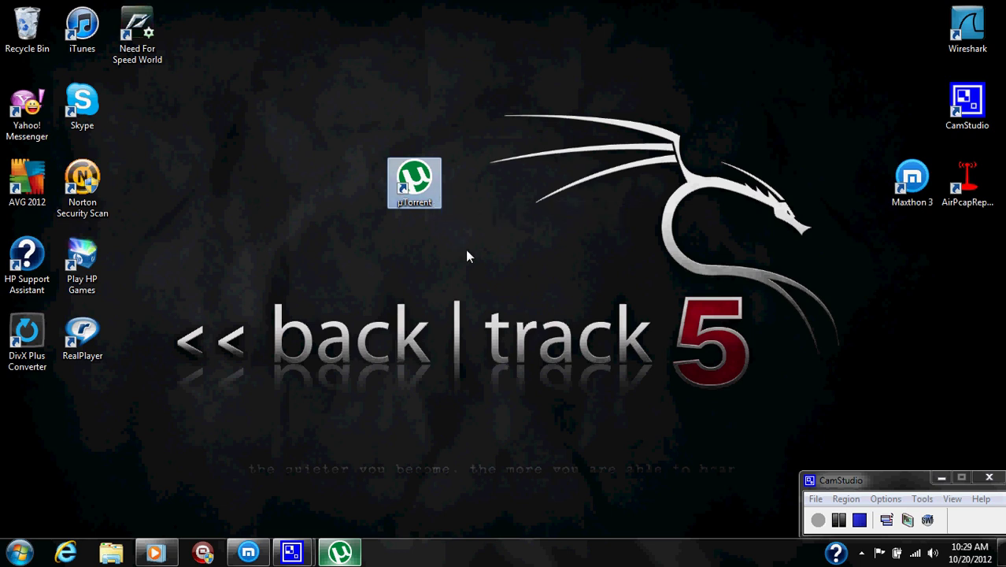
mouse_move(424, 187)
mouse_down()
mouse_move(533, 150)
mouse_move(854, 78)
mouse_move(887, 49)
mouse_move(421, 194)
mouse_up()
click(338, 547)
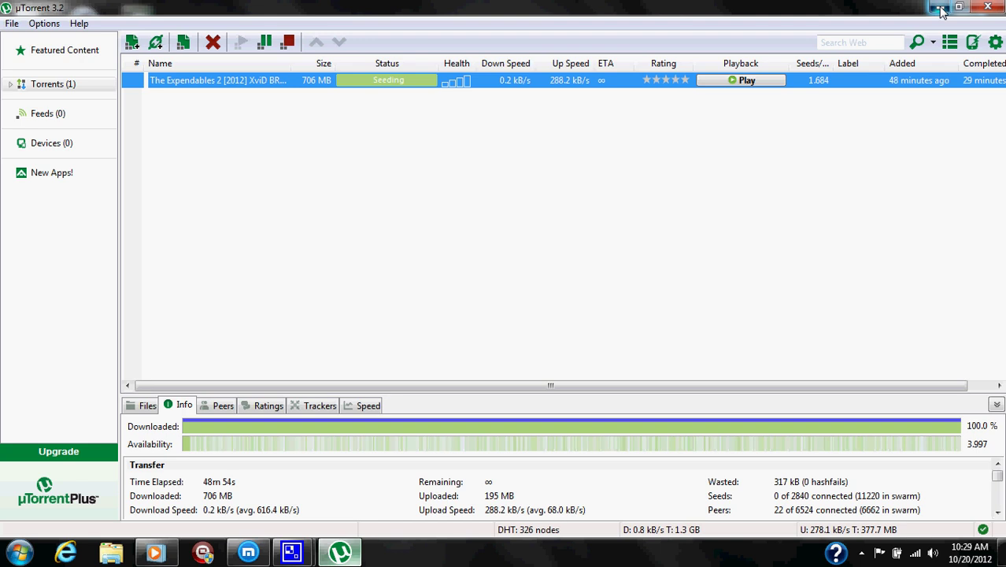
click(940, 9)
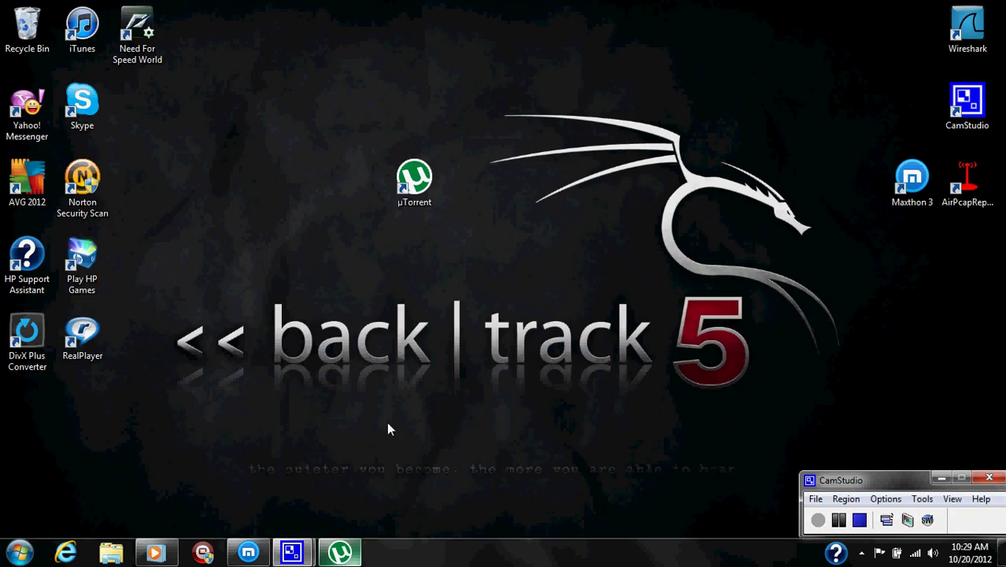
Nudge the µTorrent desktop shortcut slightly to the left
click(415, 177)
drag(425, 166, 386, 147)
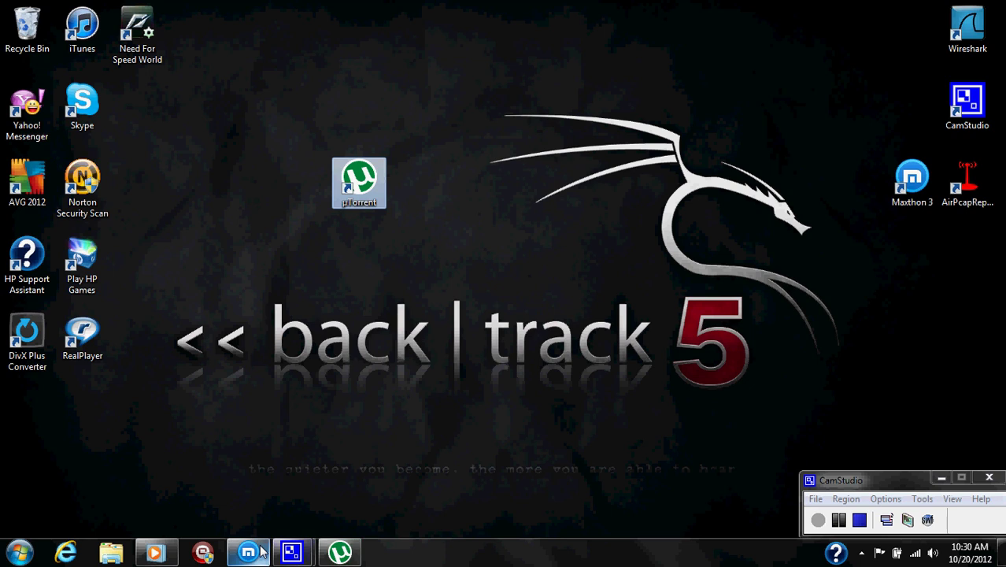
Replace the µTorrent page with The Pirate Bay from the FileShare bookmarks and widen its pane
mouse_move(261, 551)
click(248, 523)
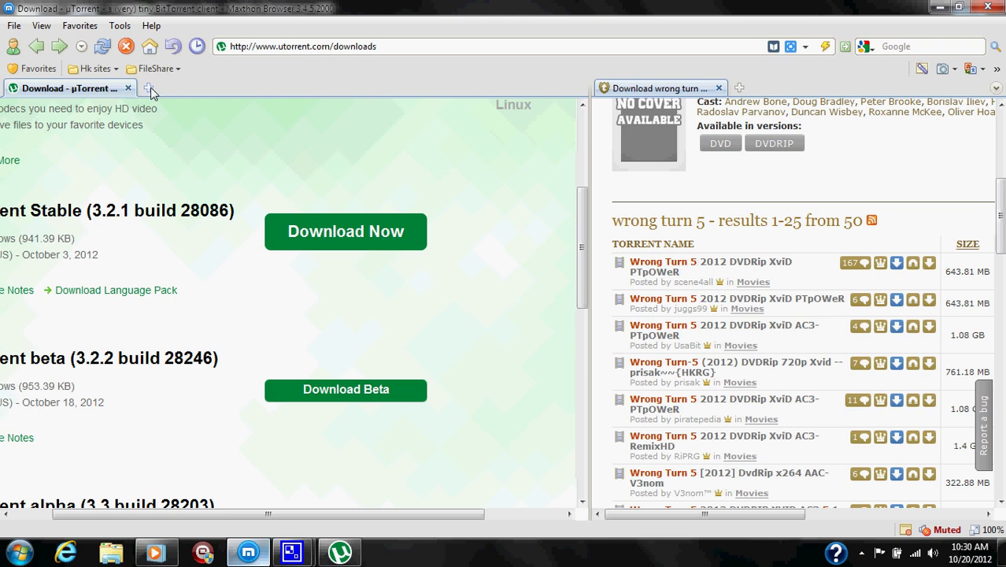
click(128, 88)
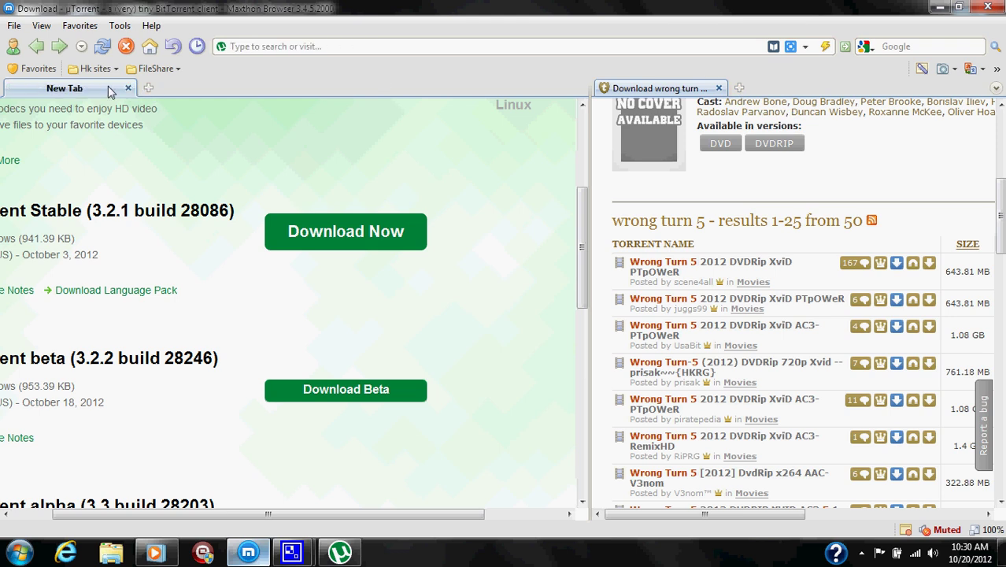
click(154, 69)
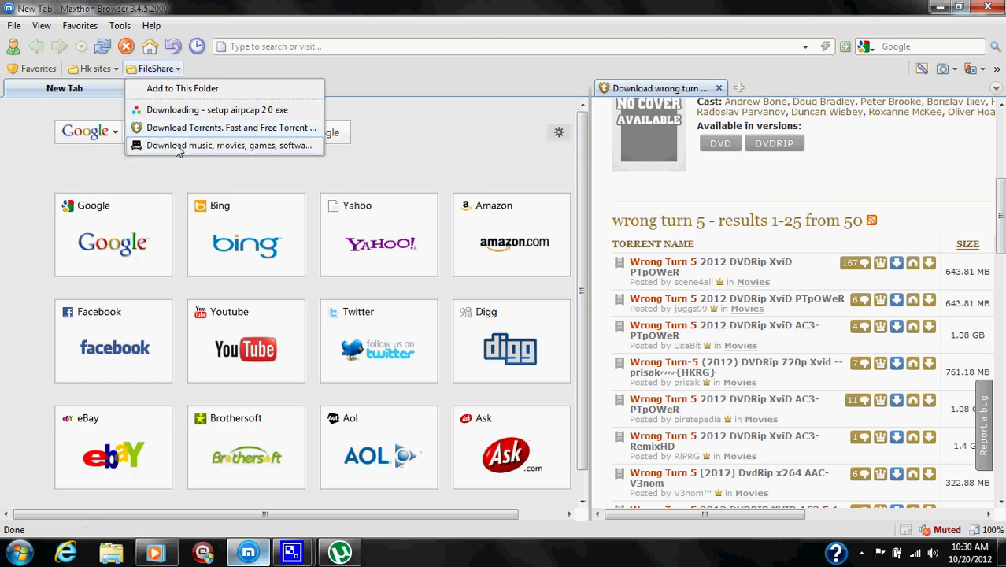
click(175, 146)
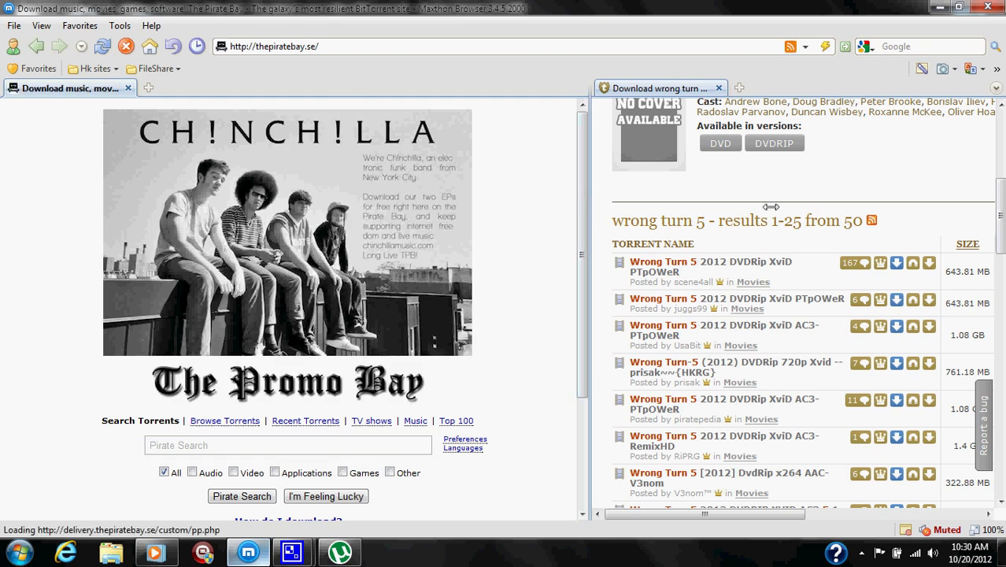
drag(770, 206, 818, 218)
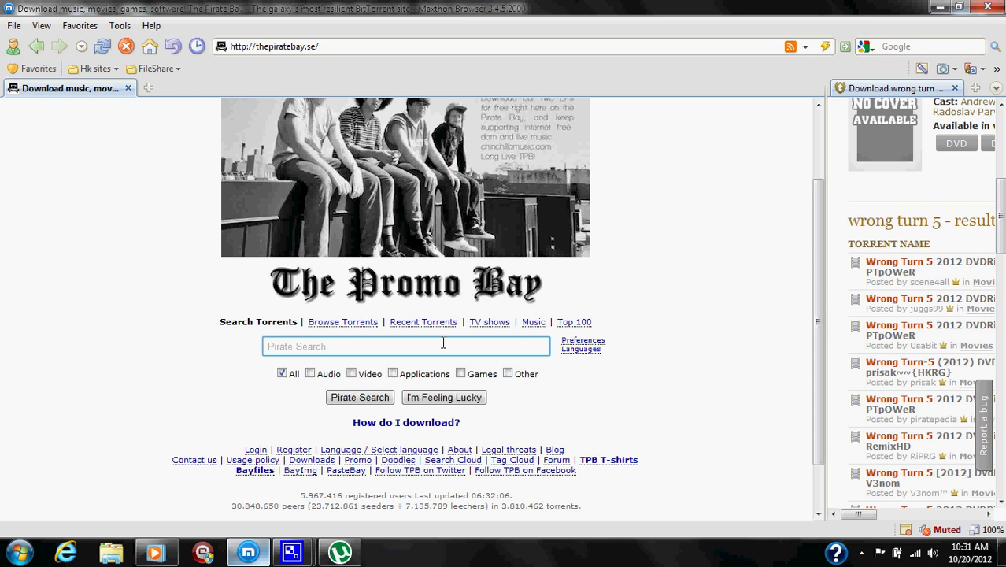
Search The Pirate Bay for 'maxthon browser', then replace the query with 'wrong turn5'
text(maxthon browser)
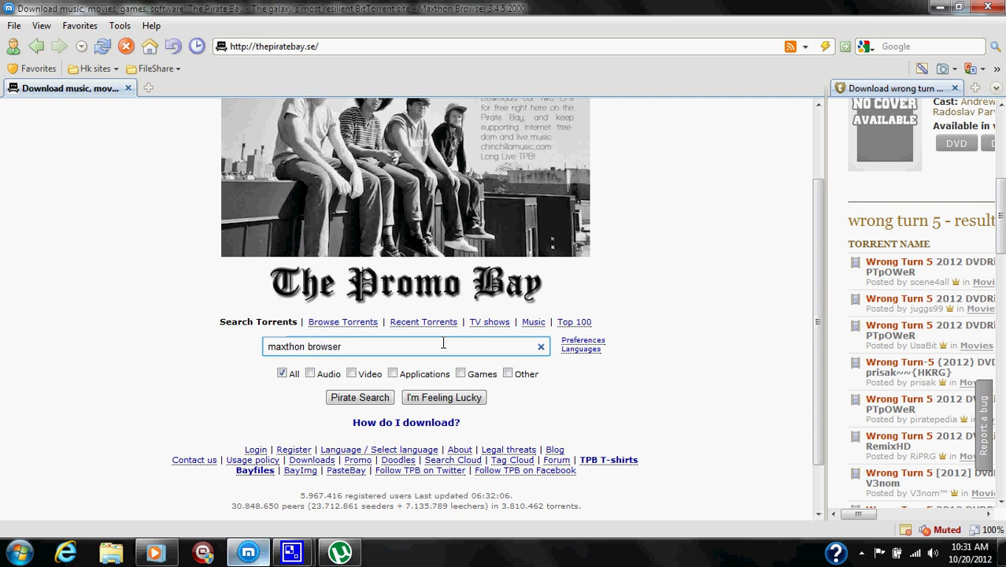
key(Return)
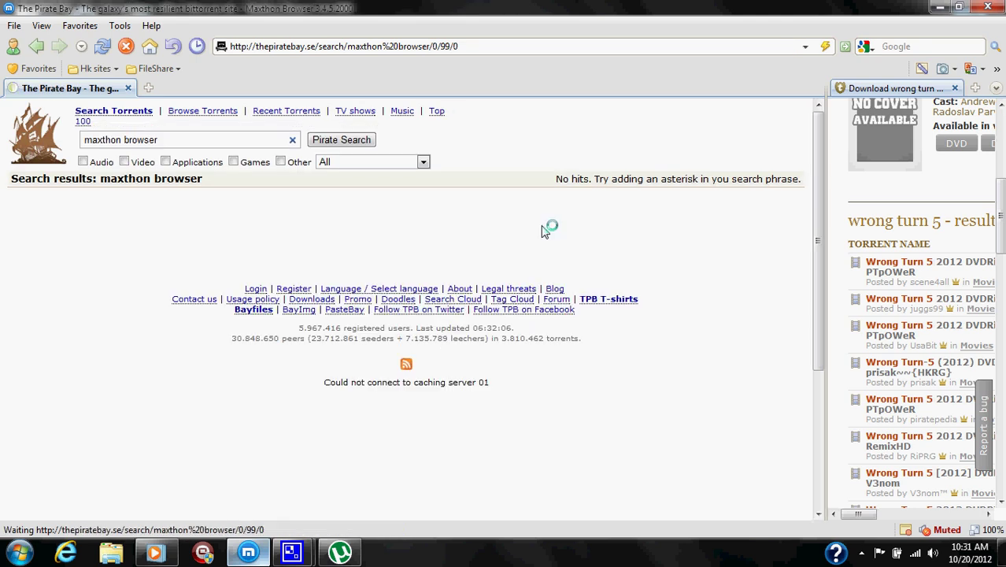
click(203, 140)
triple_click(203, 140)
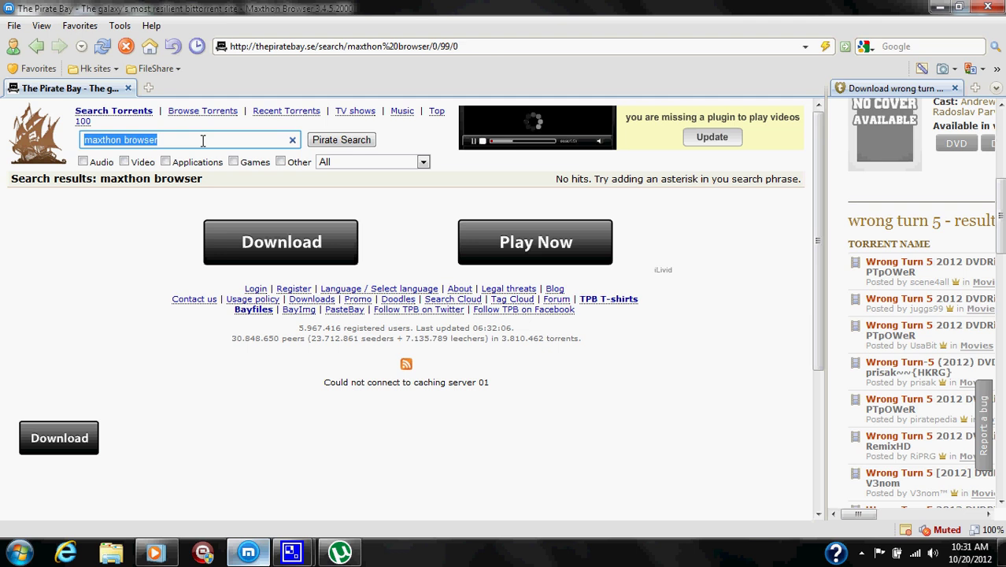
text(wrong turn5)
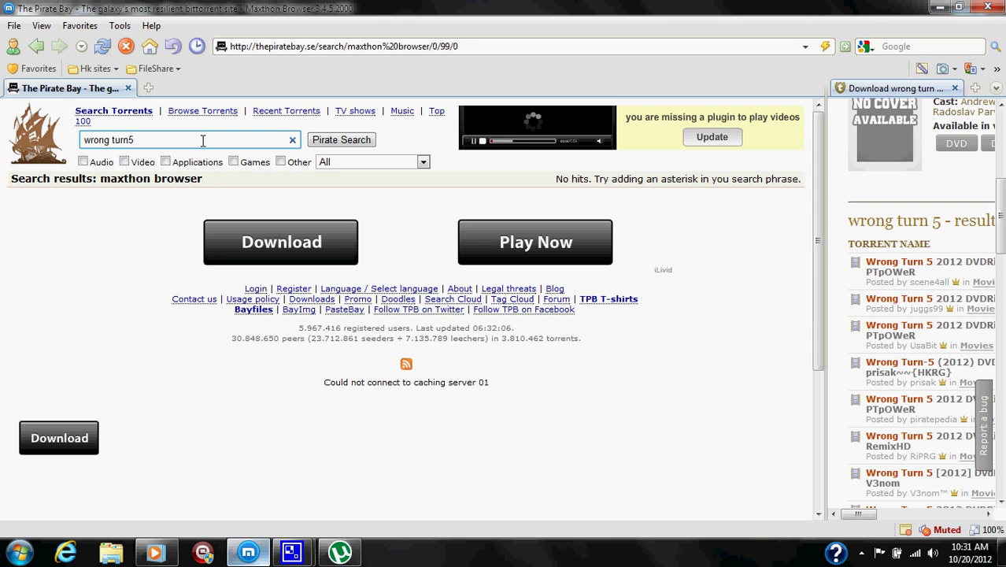
Search The Pirate Bay for 'wrong turn 5' with the space added, getting about 267 hits
key(Return)
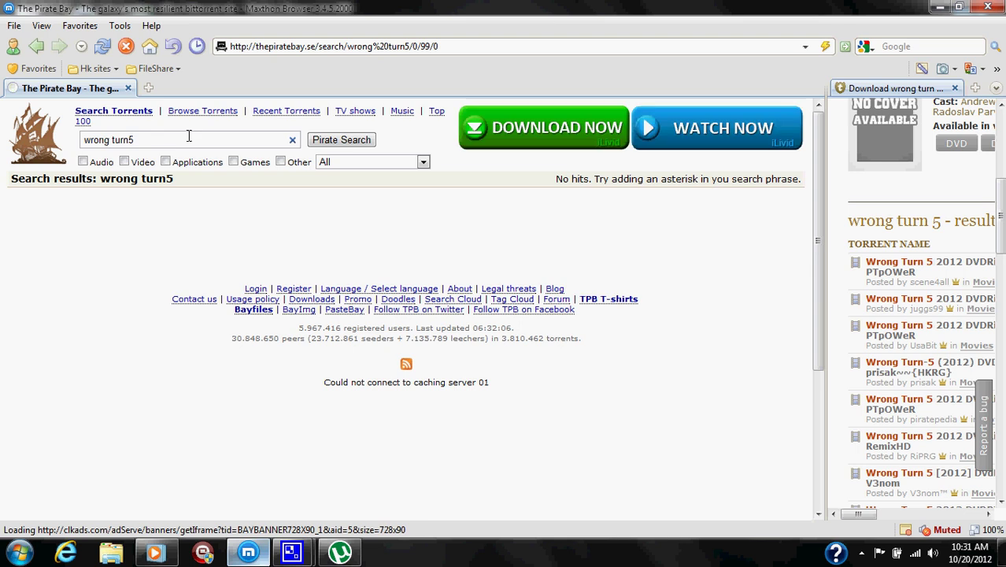
click(129, 139)
click(339, 141)
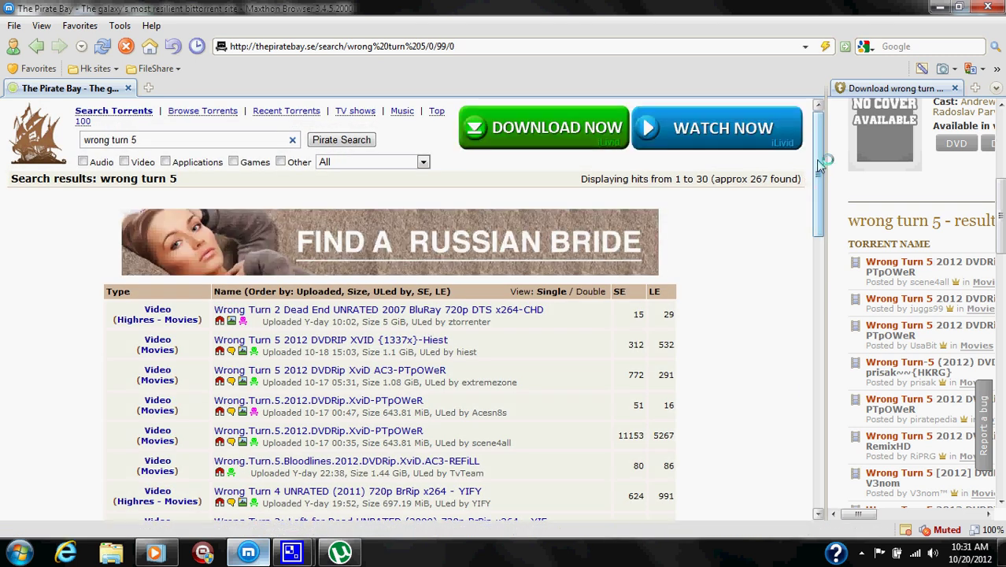
Drag the split divider far left so the Kickass Torrents results fill the window
drag(817, 161, 817, 180)
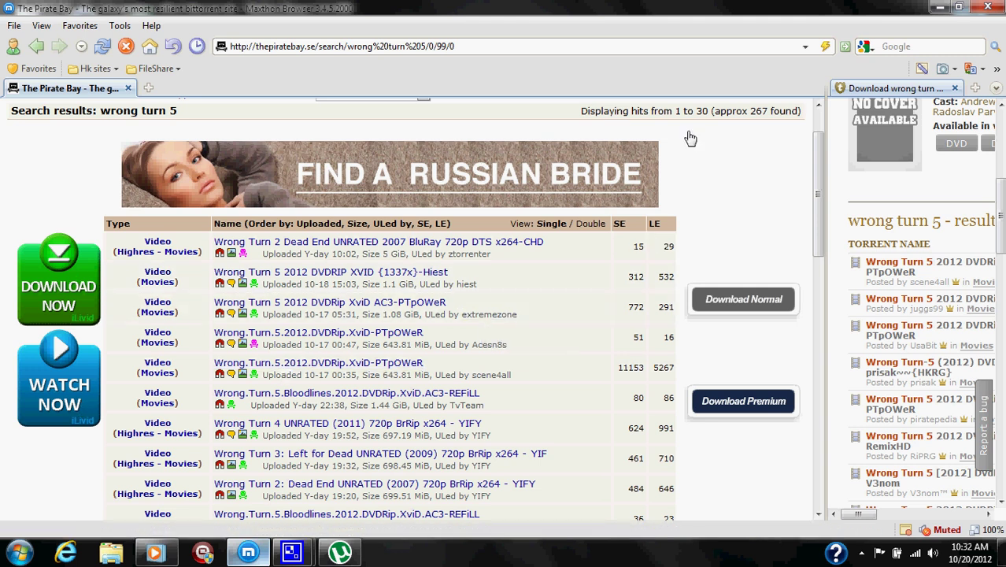
mouse_move(708, 132)
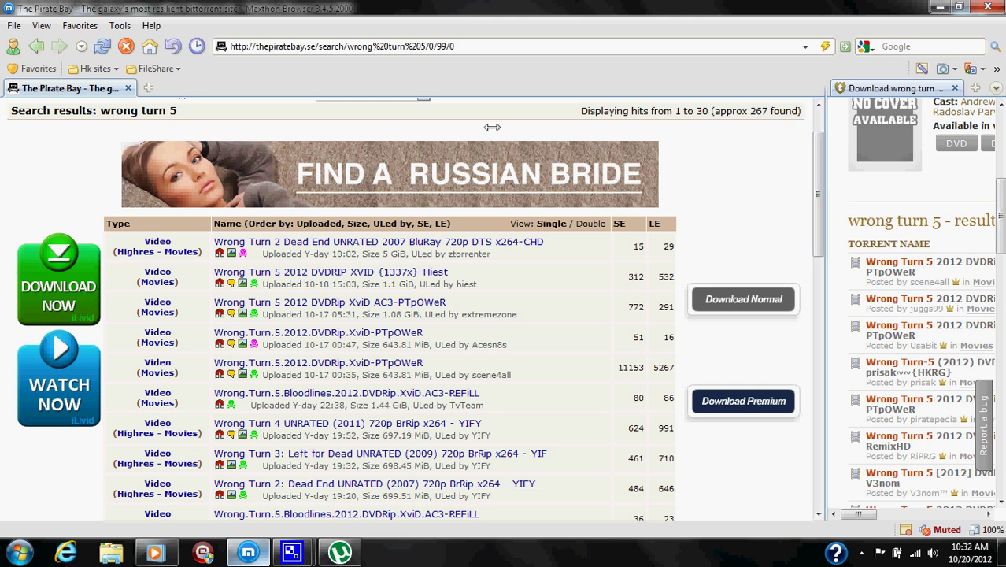
drag(323, 160, 118, 167)
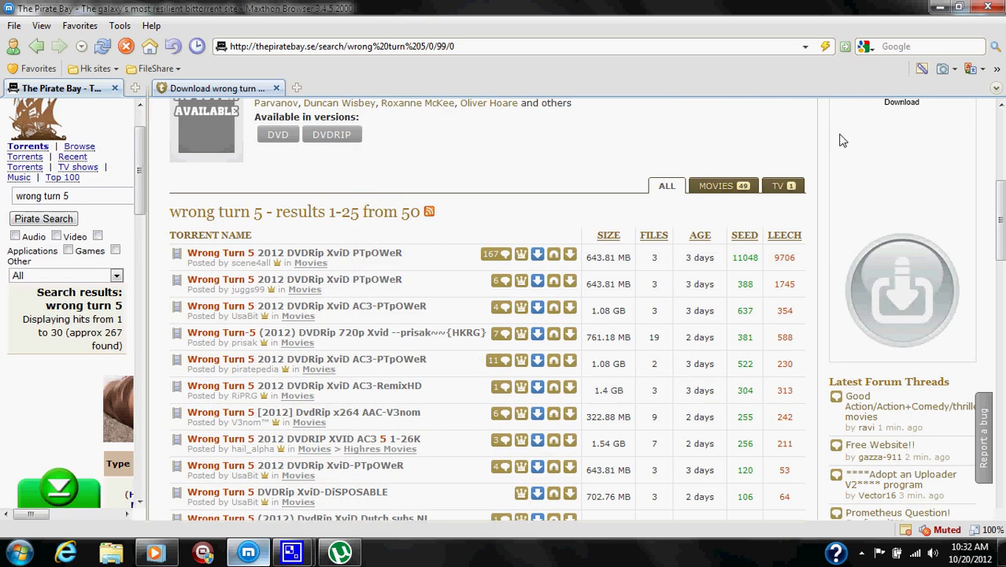
Go to the kat.ph Kickass Torrents home page via the address bar suggestions
scroll(590, 98, up, 5)
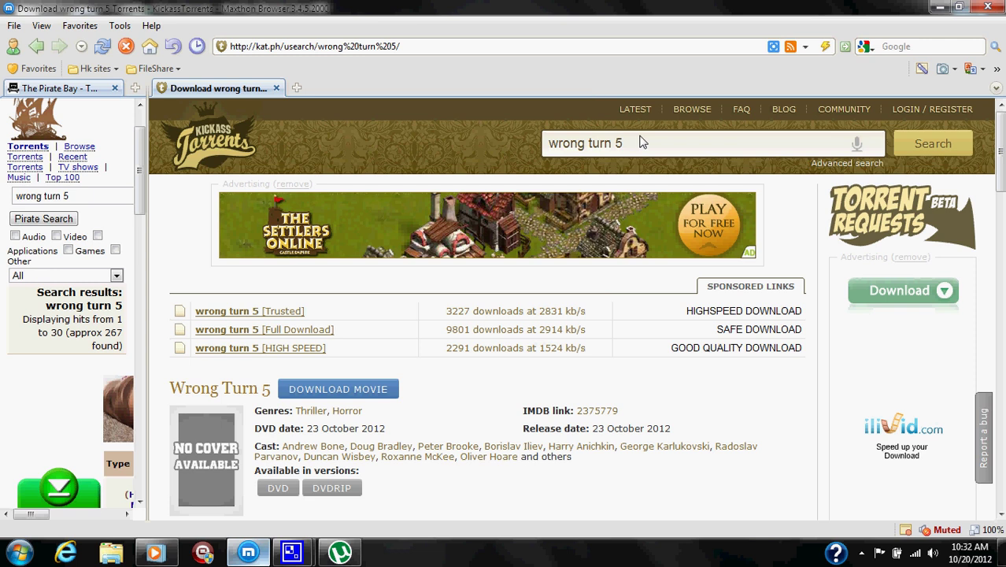
click(478, 46)
text(www)
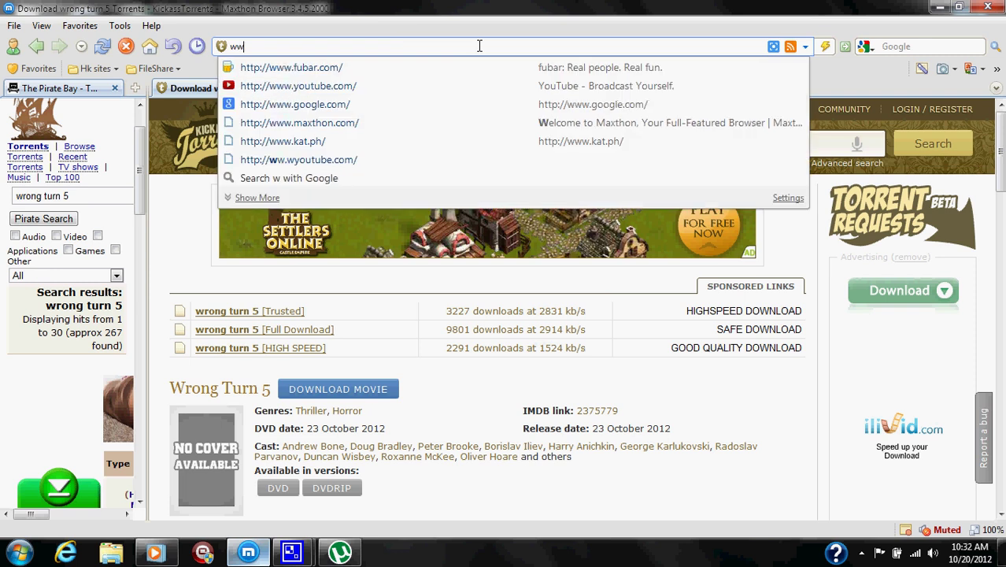
key(Down)
key(Down)
key(Down)
key(Down)
key(Down)
key(Return)
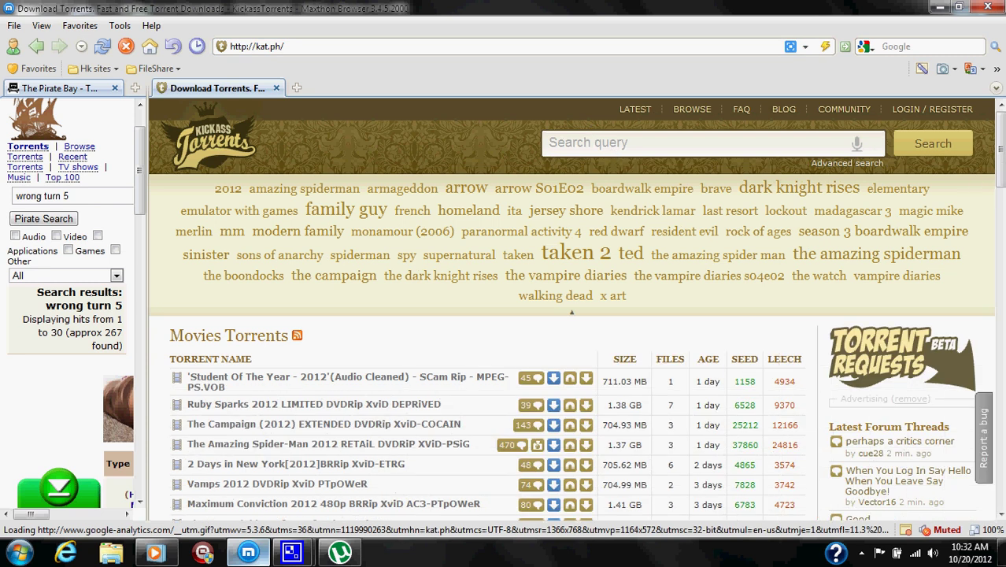
Scroll through the kat.ph listings of movie, TV, game and application torrents
scroll(968, 191, down, 1)
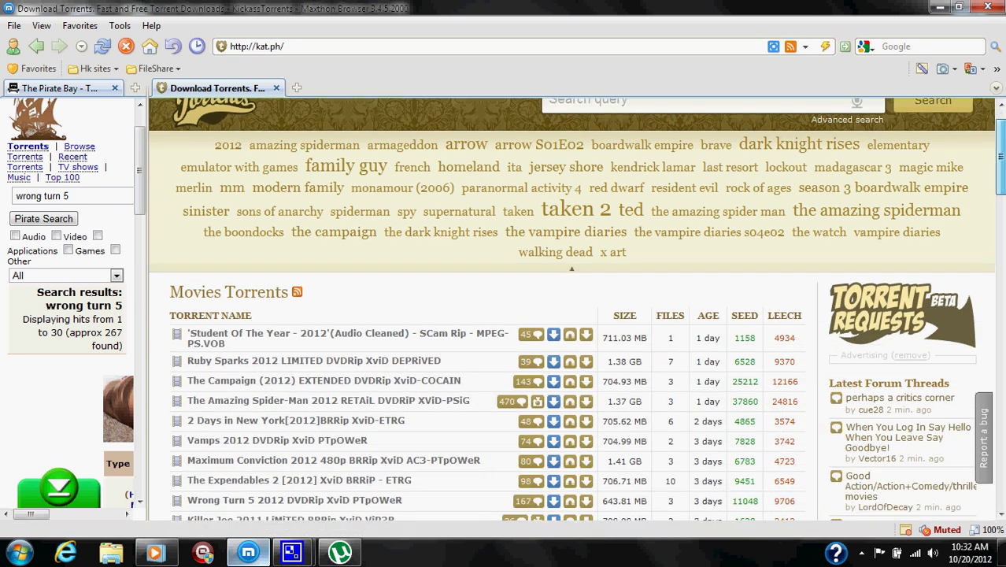
scroll(577, 310, up, 1)
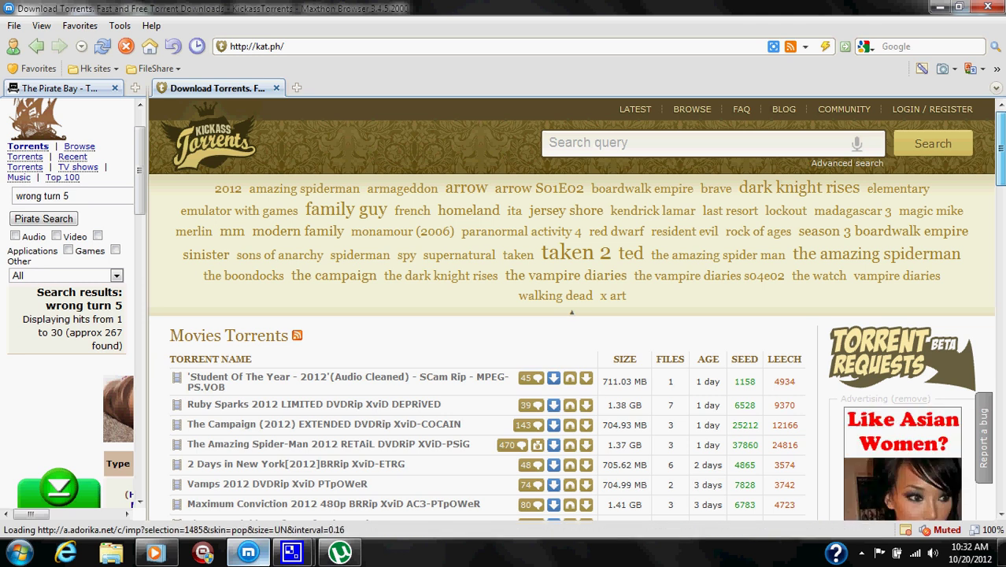
scroll(933, 167, down, 4)
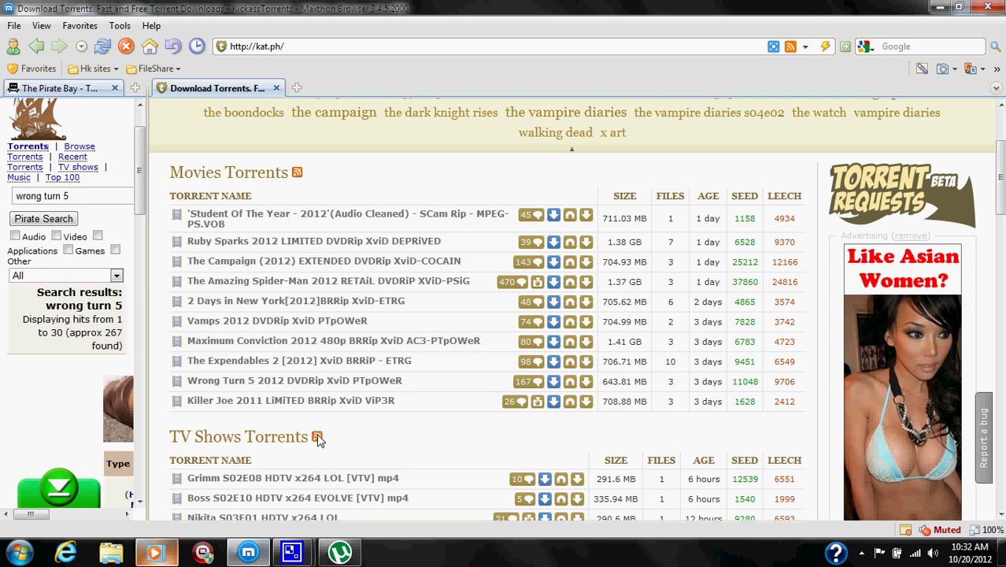
scroll(682, 382, up, 4)
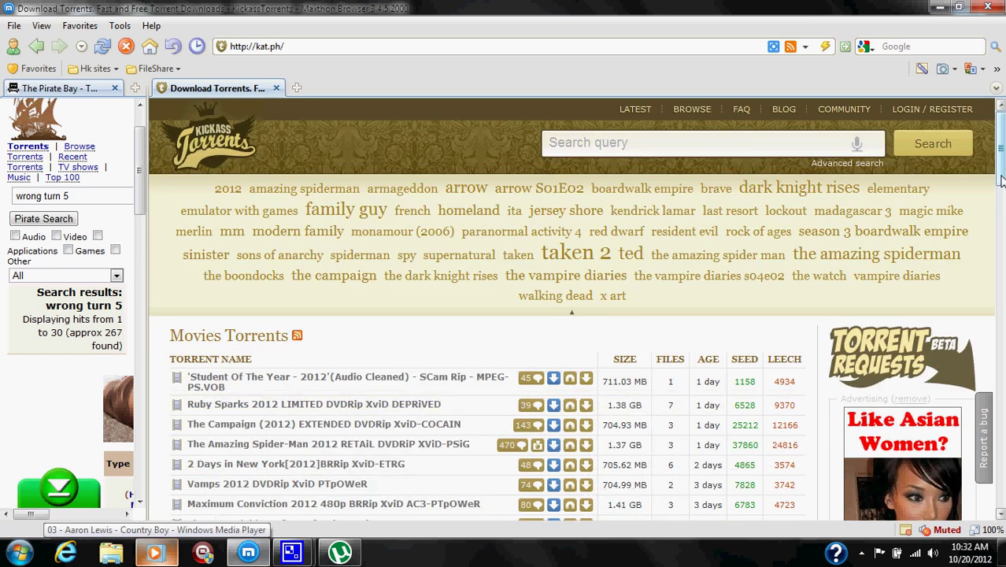
scroll(950, 179, down, 13)
scroll(950, 179, down, 8)
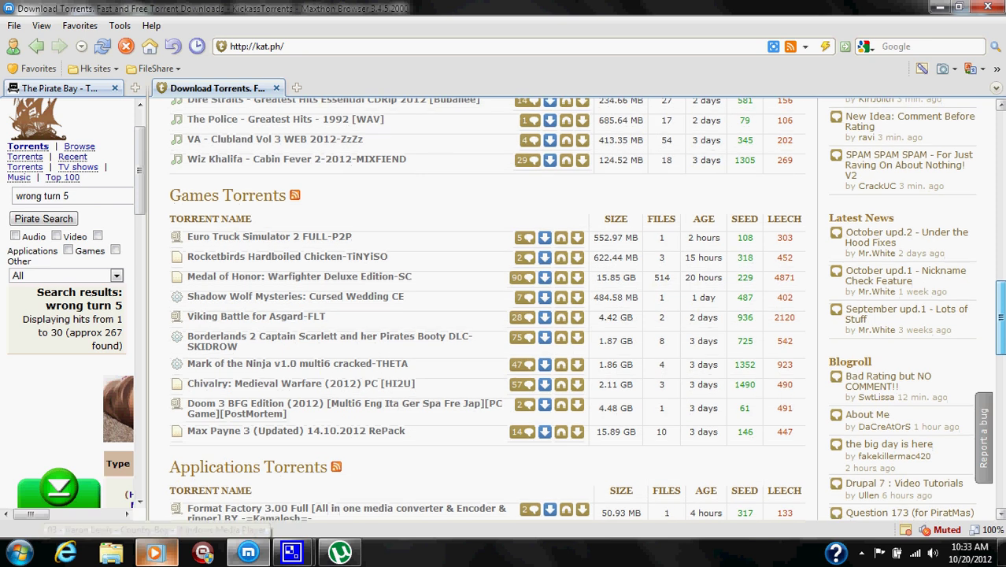
scroll(587, 311, down, 2)
scroll(587, 310, down, 2)
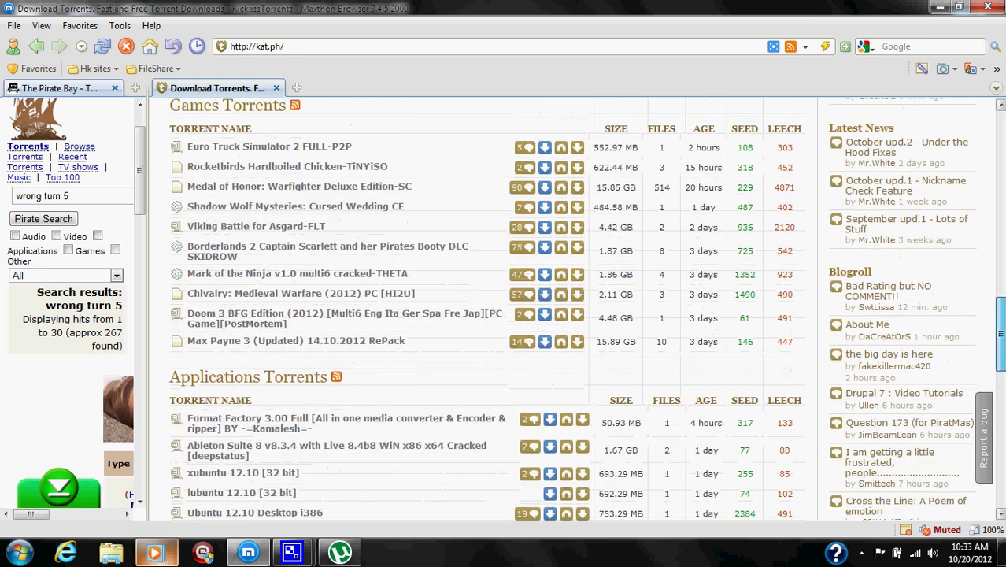
scroll(587, 310, down, 2)
scroll(366, 276, down, 3)
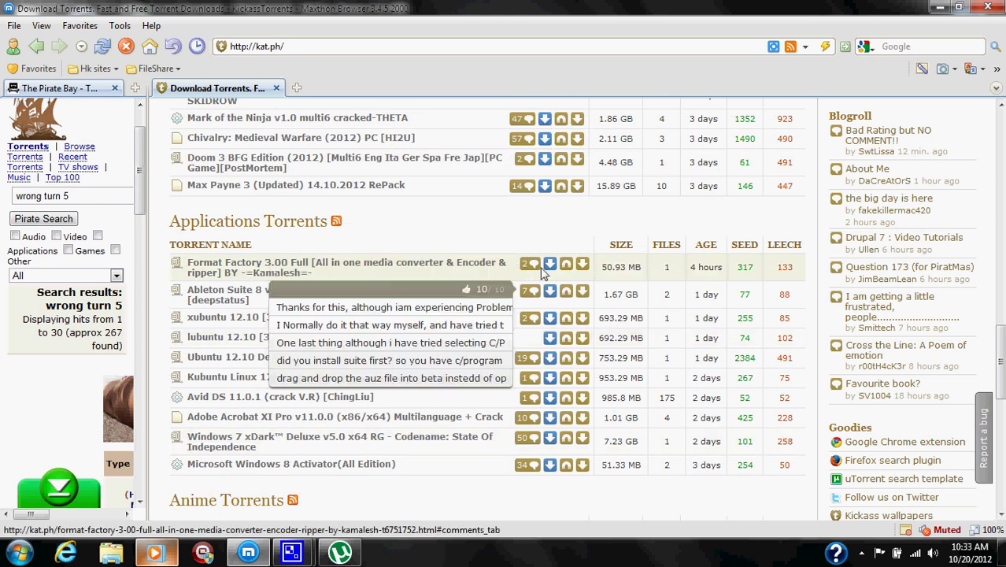
mouse_move(532, 267)
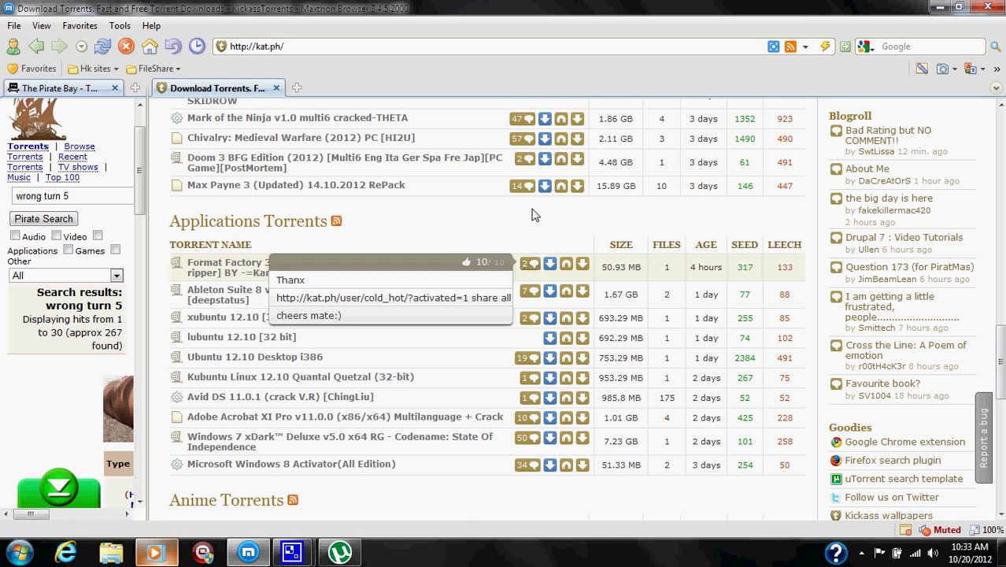
mouse_move(532, 195)
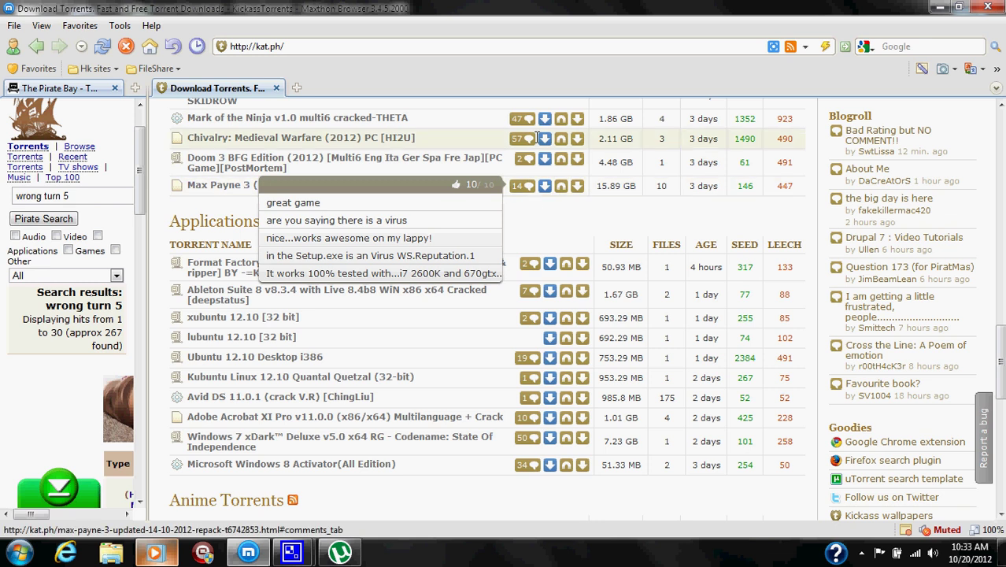
mouse_move(528, 144)
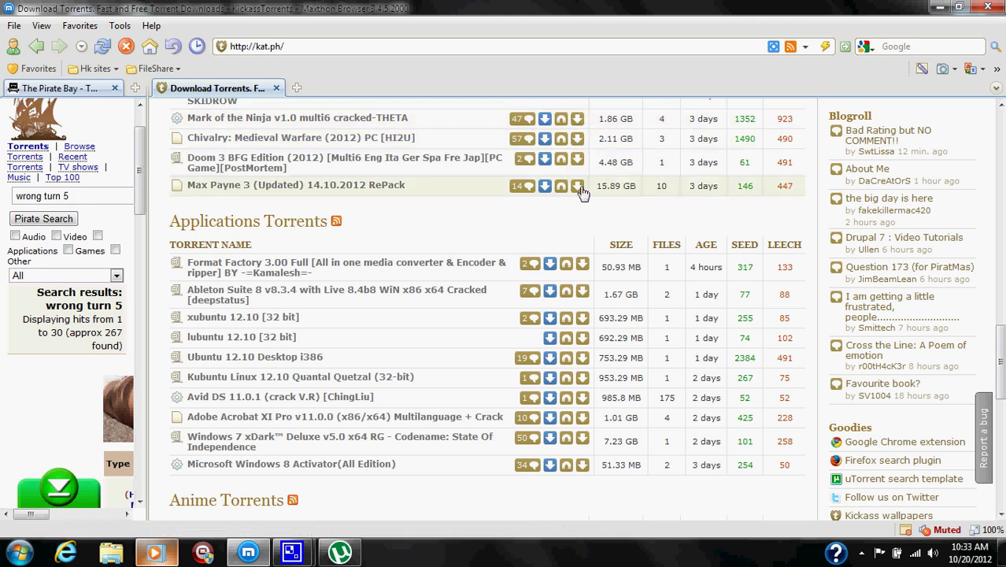
mouse_move(522, 196)
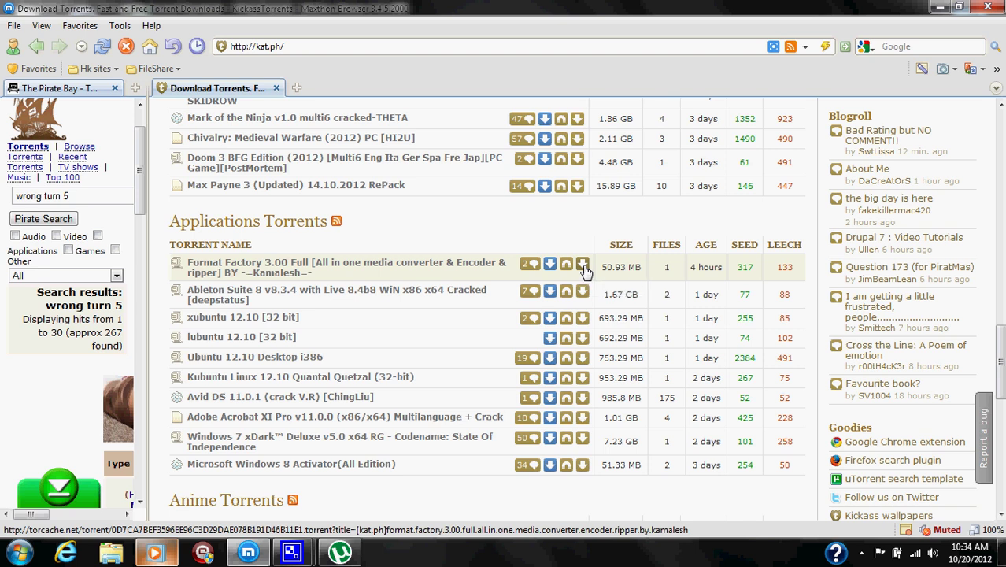
mouse_move(532, 465)
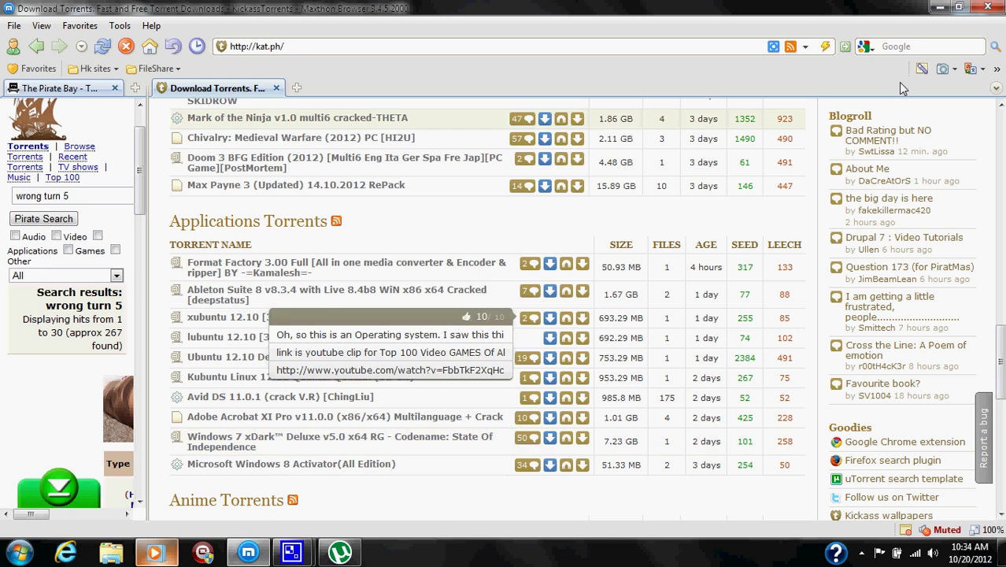
Close the running µTorrent window from its taskbar jump list
scroll(951, 217, up, 6)
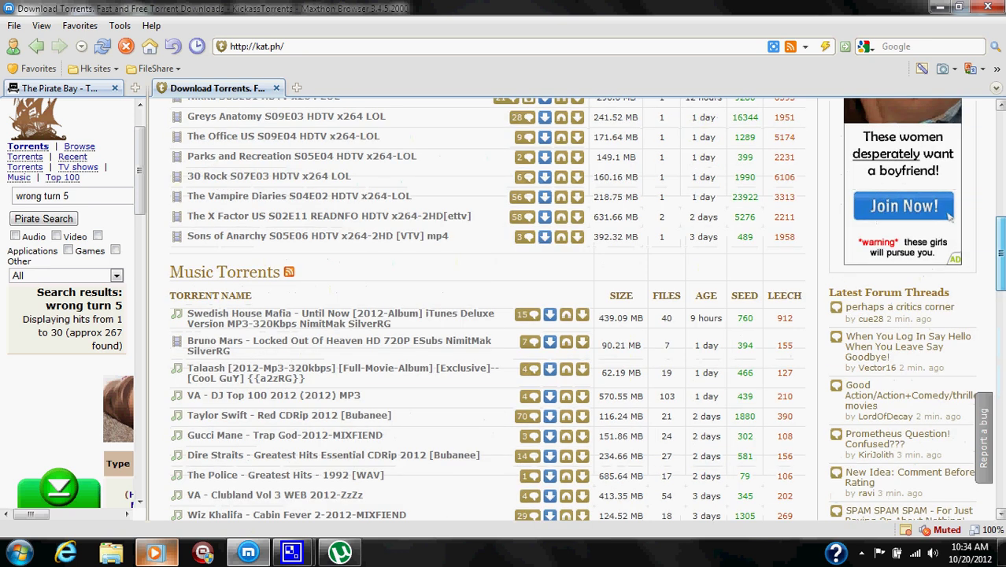
scroll(950, 217, up, 7)
scroll(951, 217, down, 2)
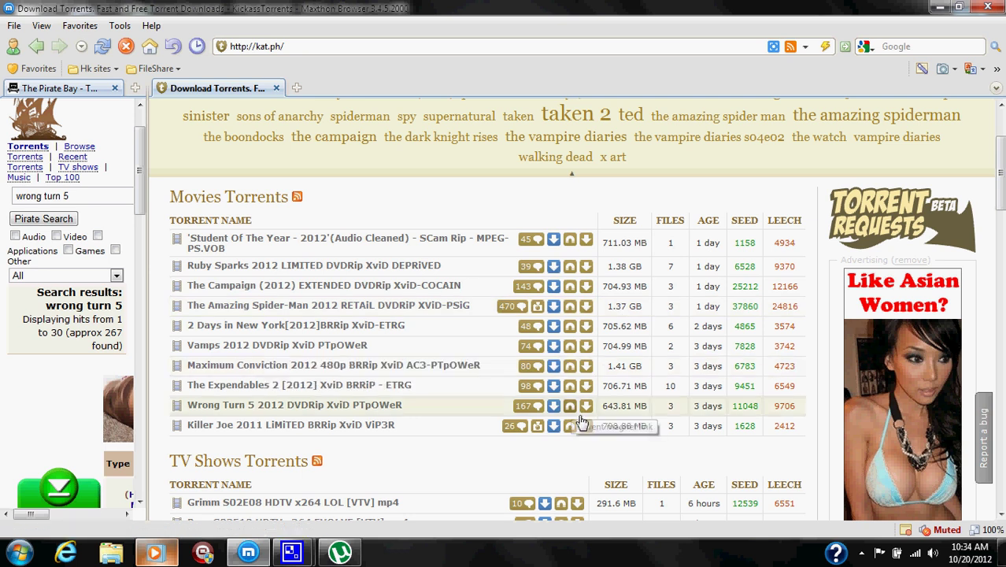
right_click(340, 551)
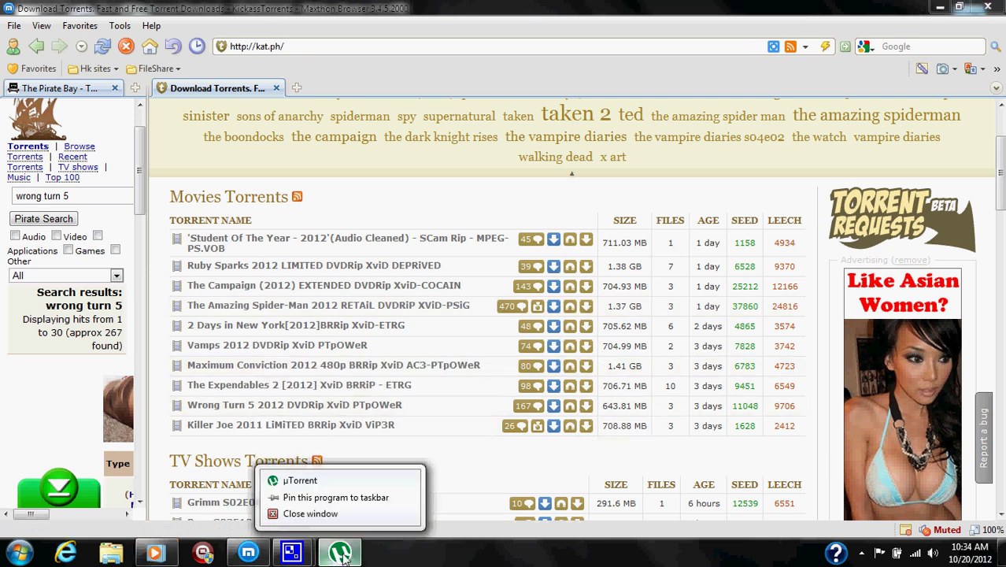
click(383, 512)
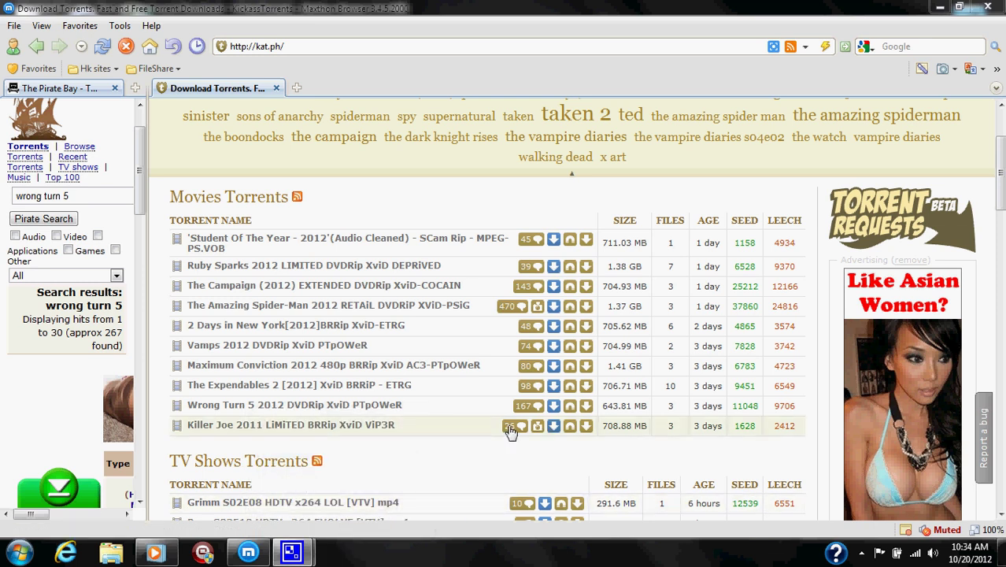
mouse_move(515, 429)
Download the Killer Joe 2011 torrent file and open it in µTorrent's Add New Torrent dialog
click(587, 429)
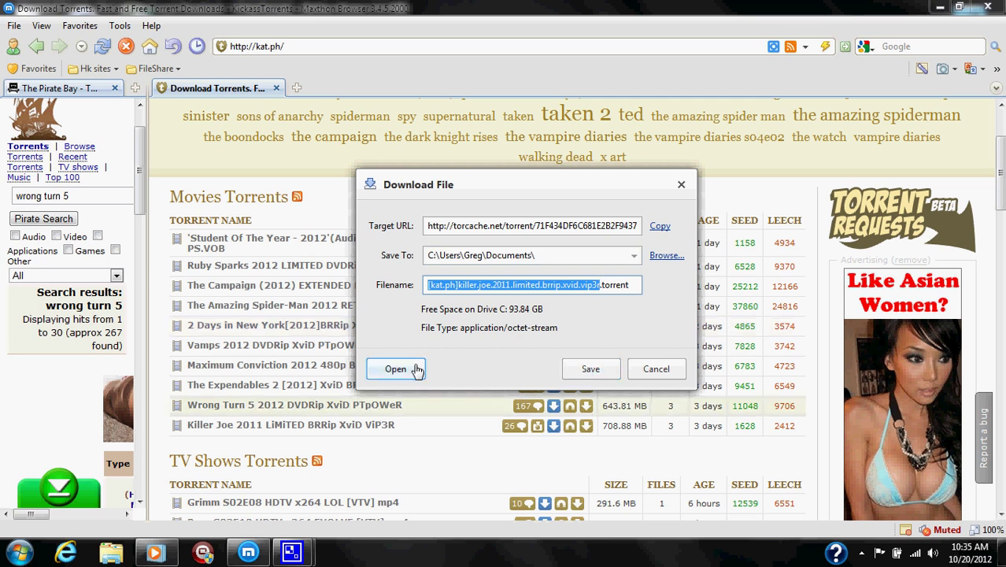
click(417, 370)
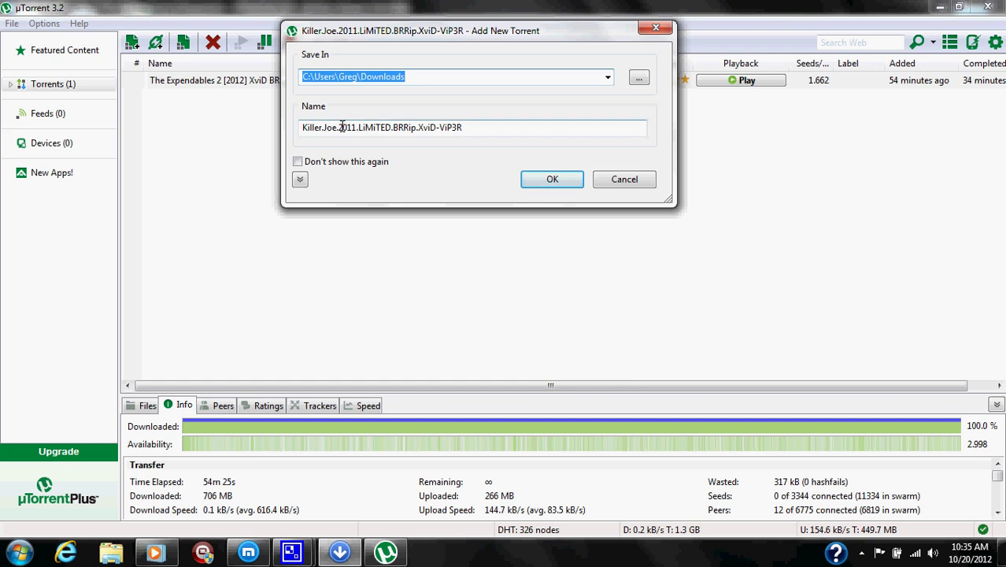
Trim the release tags so the torrent is named Killer.Joe.2011, keeping the Downloads save path
mouse_move(342, 127)
mouse_down()
mouse_move(467, 120)
mouse_move(360, 123)
mouse_up()
click(468, 124)
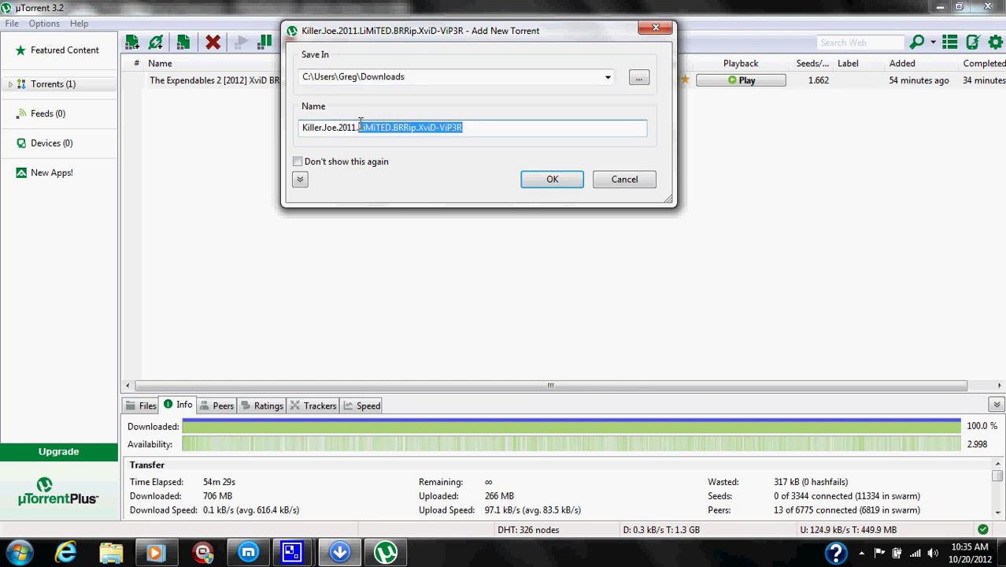
key(BackSpace)
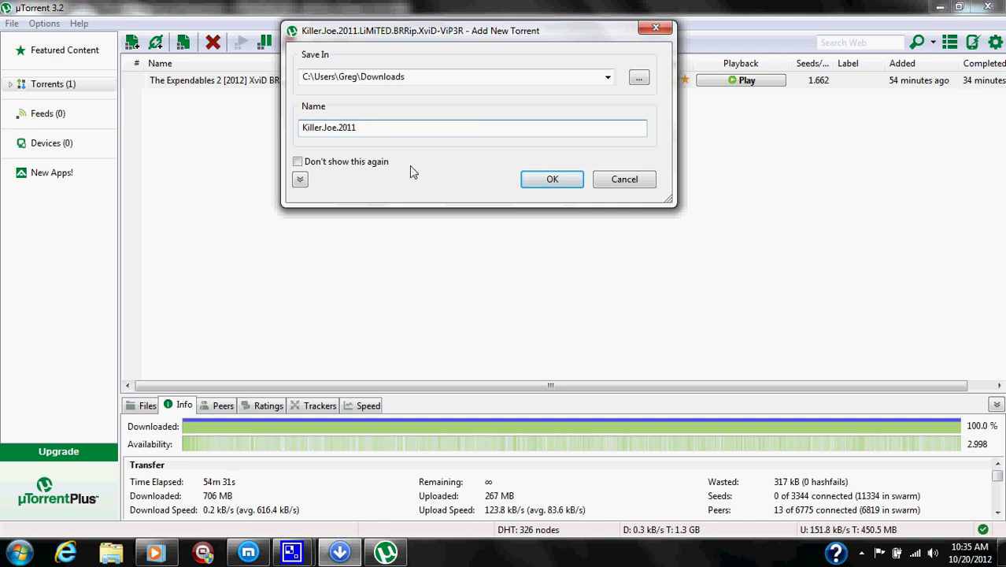
click(418, 72)
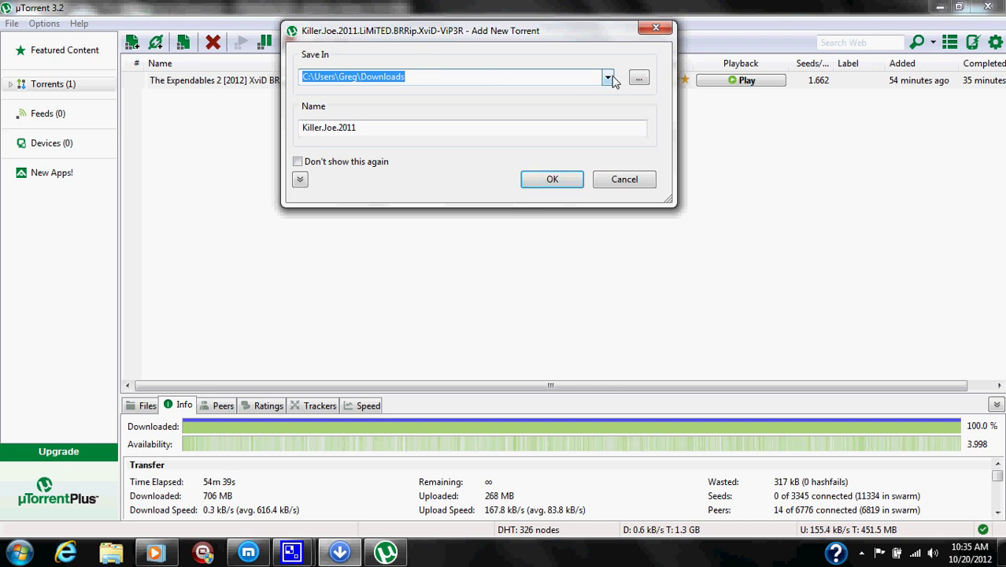
click(453, 76)
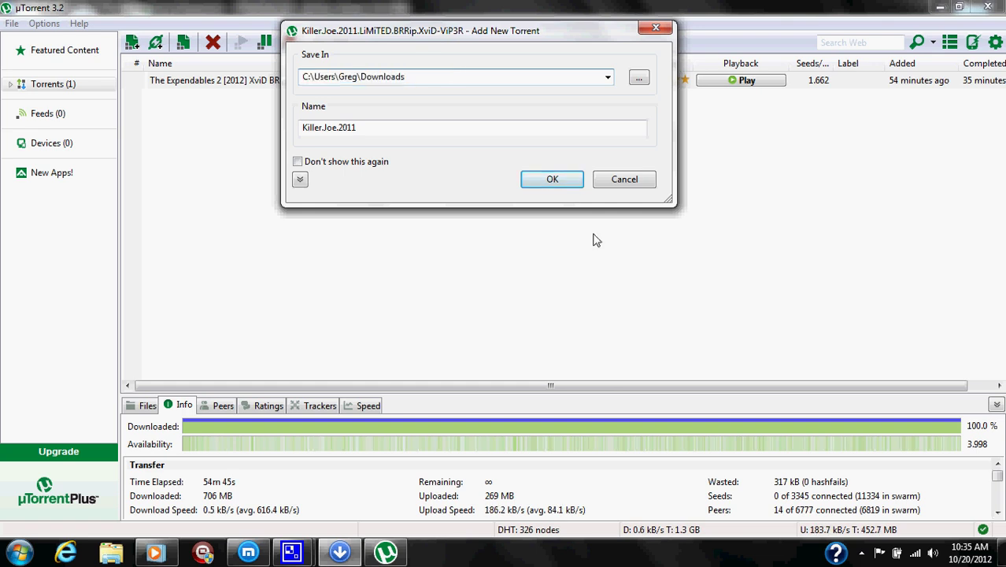
Add Killer.Joe.2011 (708 MB) to the list and check its transfer stats as it starts downloading
click(559, 182)
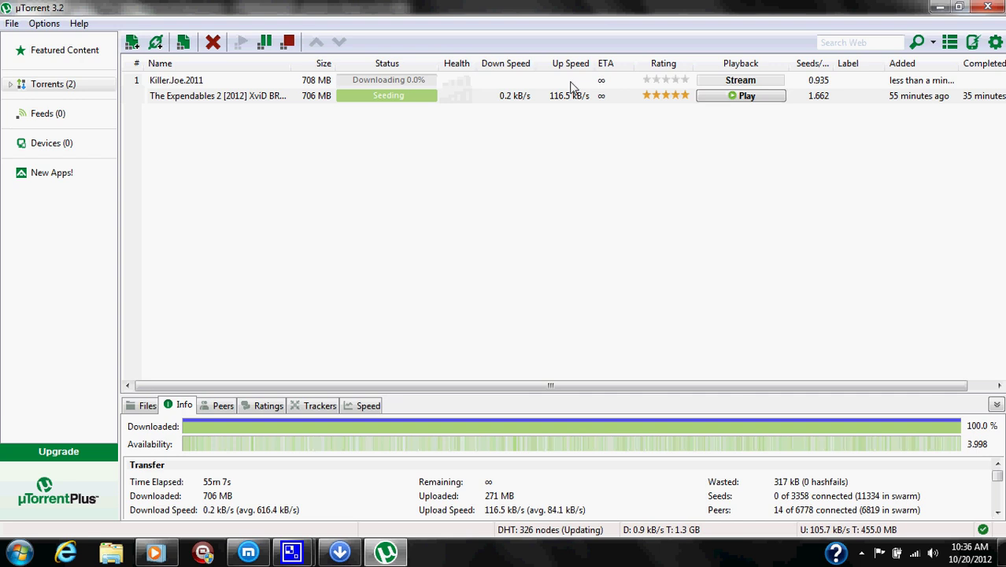
click(430, 81)
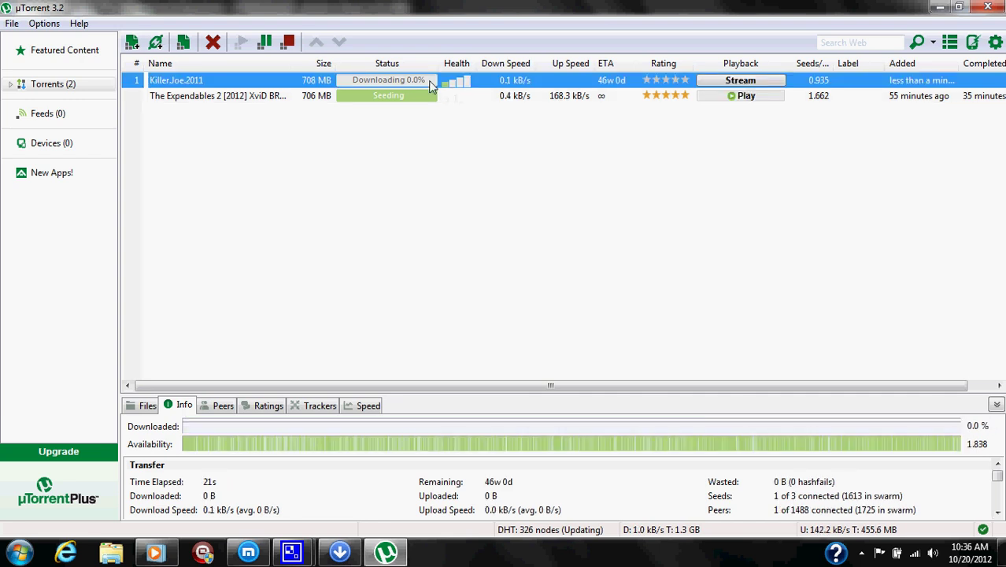
click(513, 141)
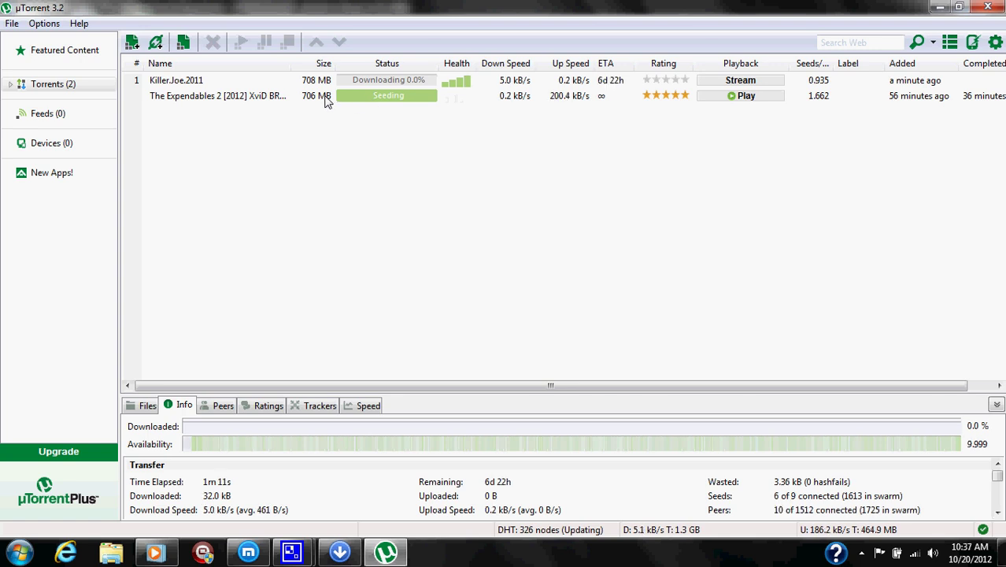
Open The Expendables 2 containing folder and browse its [SubFiles], Sample and movie files in Explorer
right_click(327, 100)
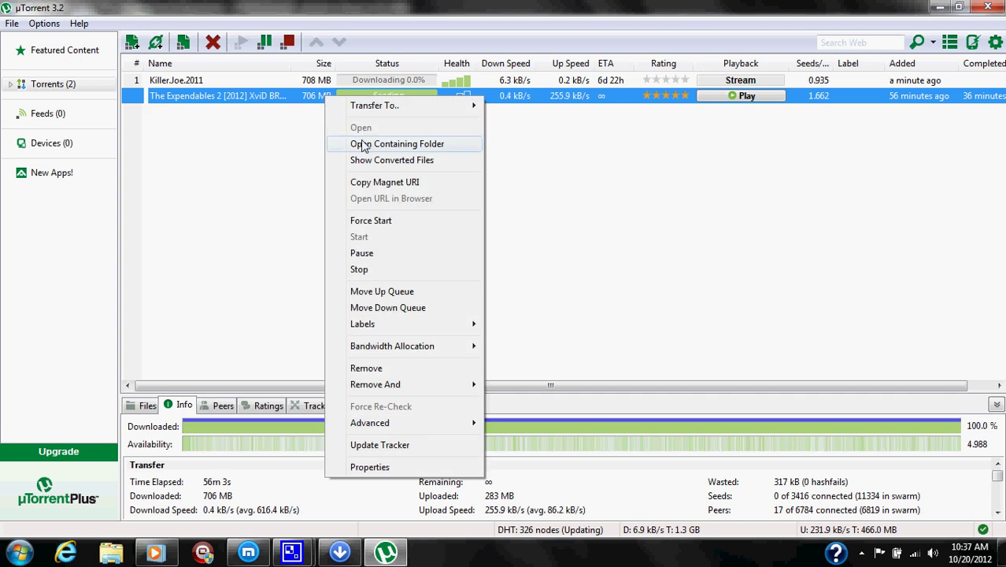
click(386, 144)
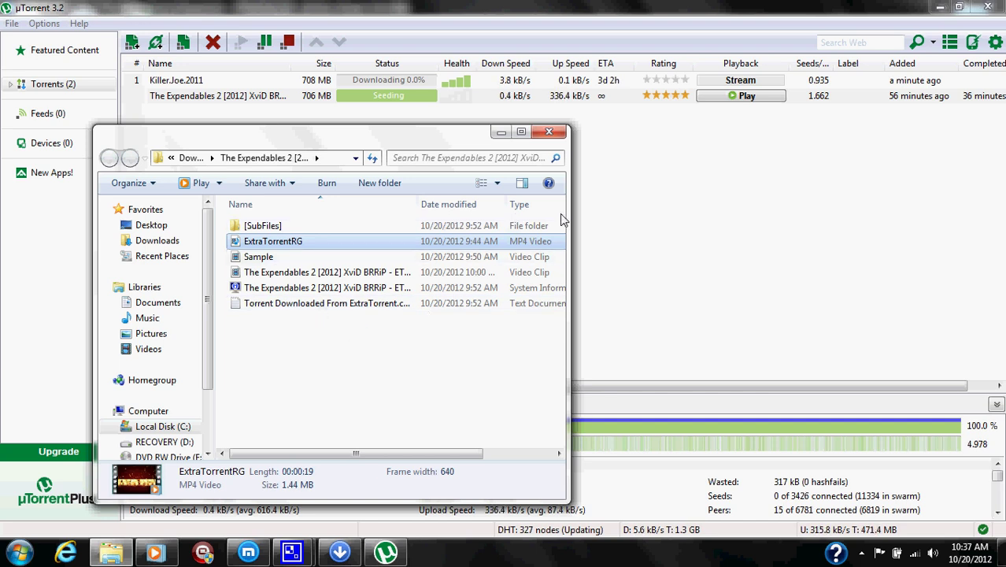
mouse_move(473, 455)
mouse_down()
mouse_move(493, 458)
mouse_move(471, 460)
mouse_up()
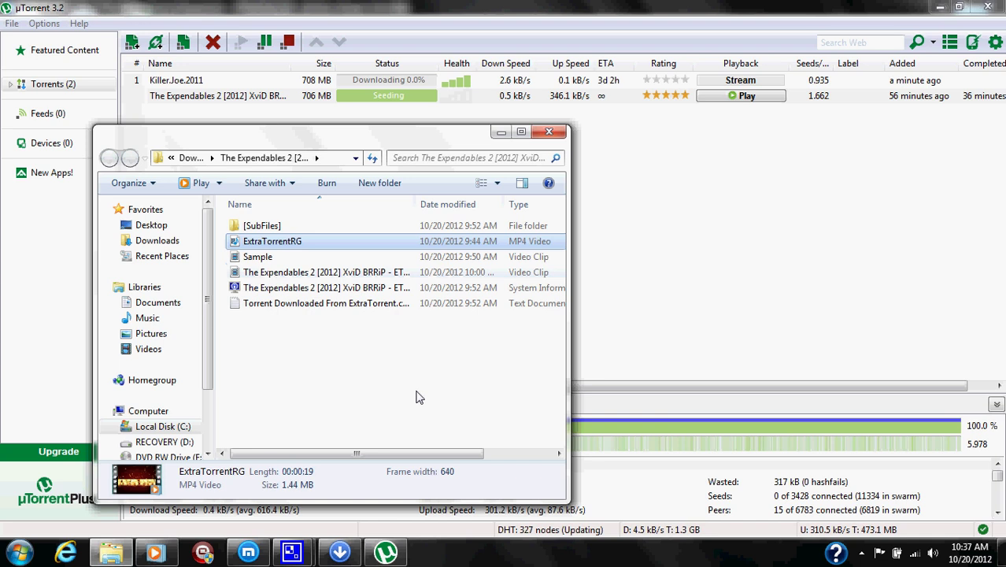
drag(401, 463, 411, 463)
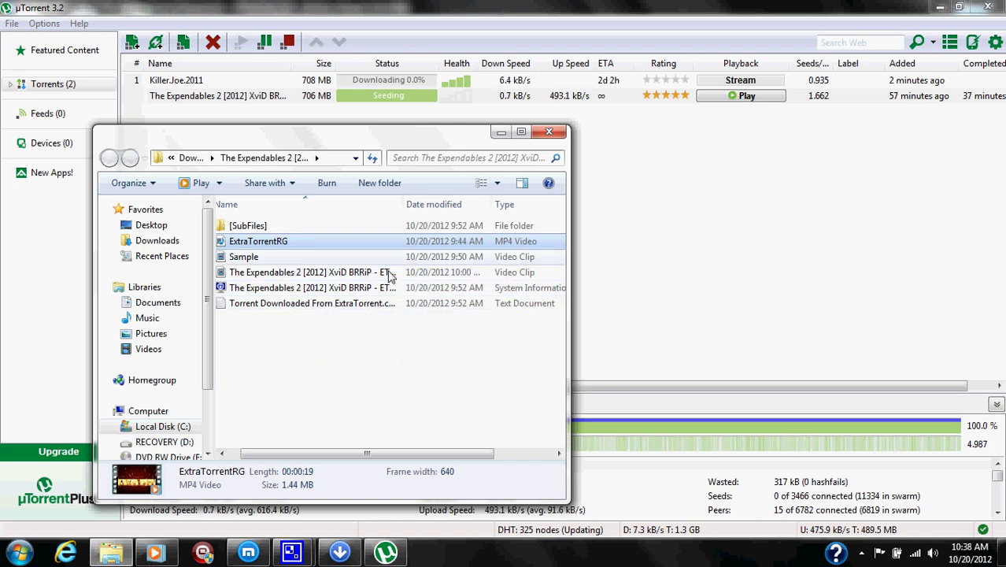
Remove The Expendables 2 torrent with a five-star rating and the comment 'Great audio and video'
click(374, 118)
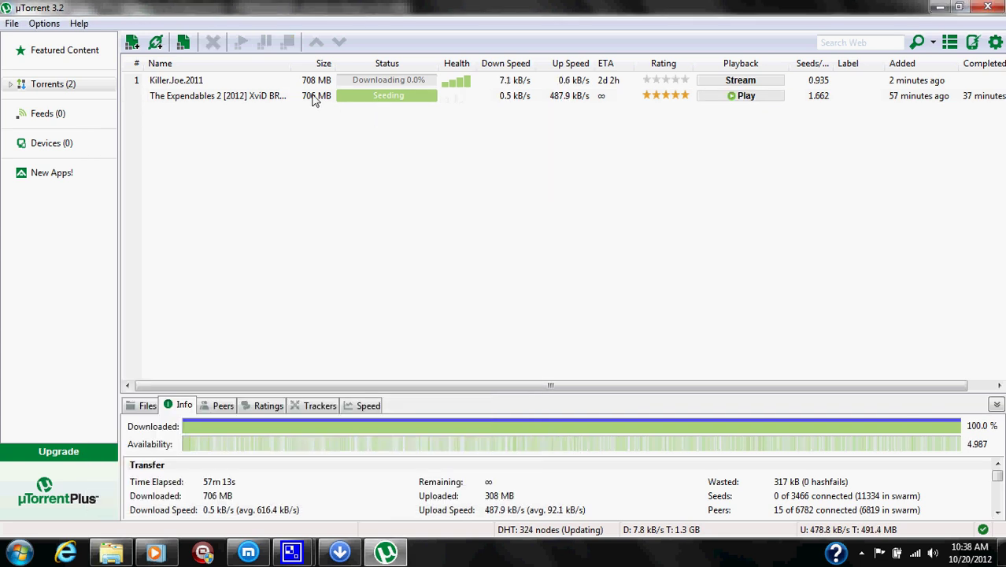
click(344, 102)
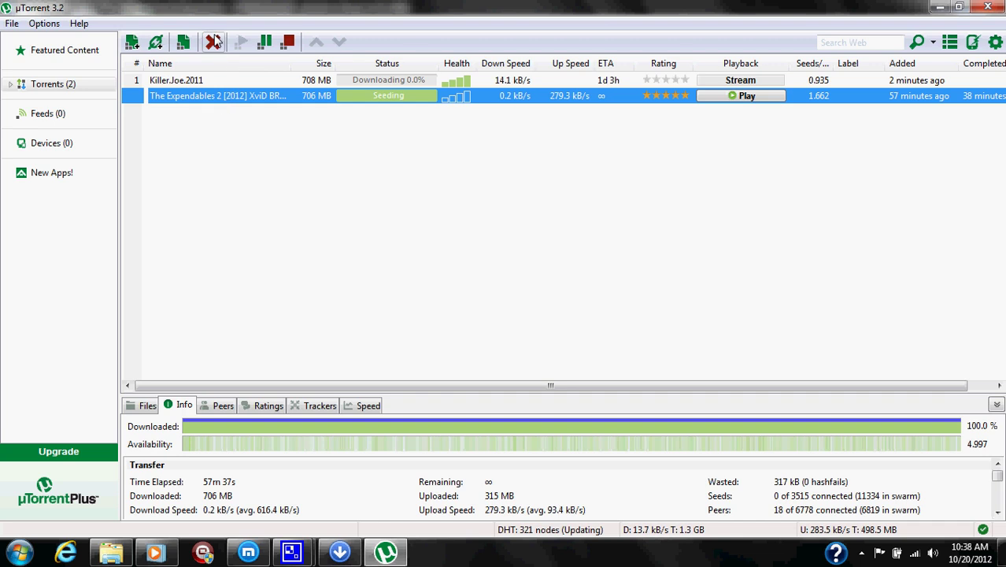
click(217, 44)
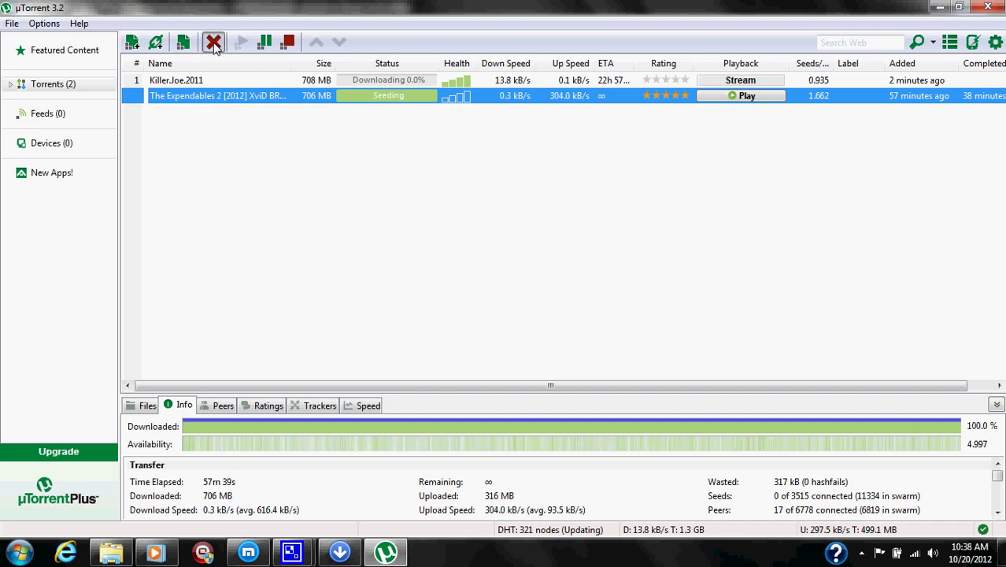
drag(389, 183, 374, 155)
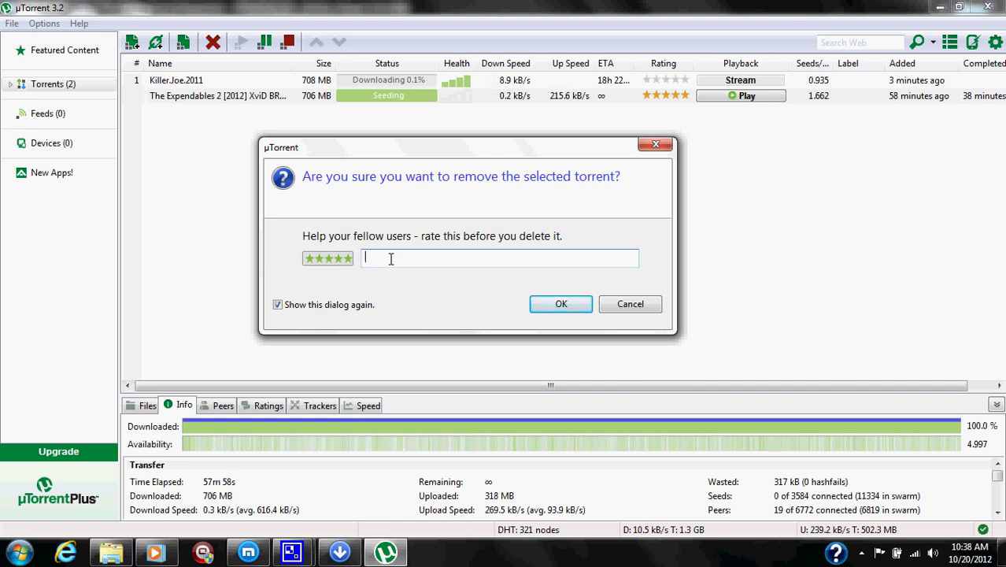
text(Great)
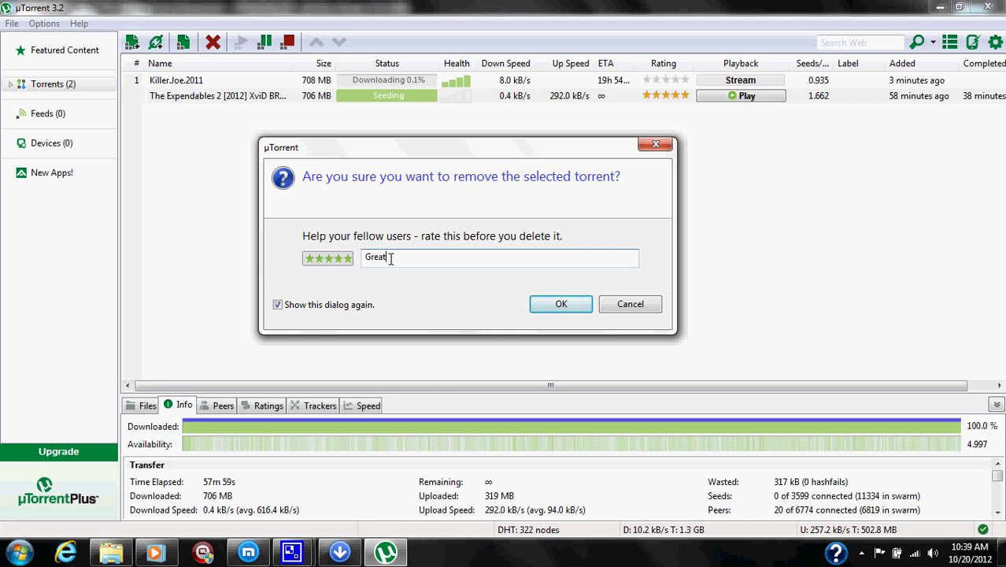
text( audi)
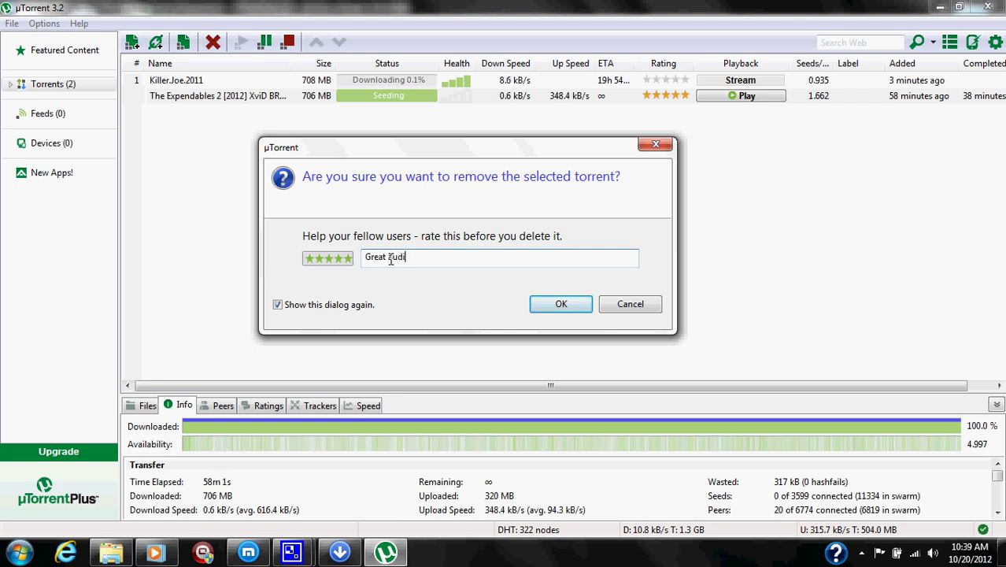
text(o and video)
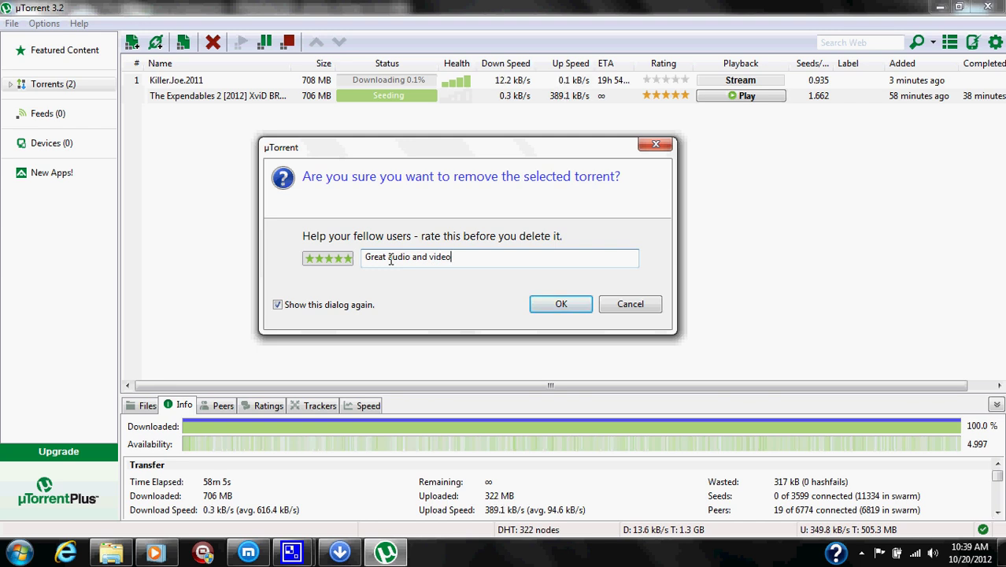
click(561, 305)
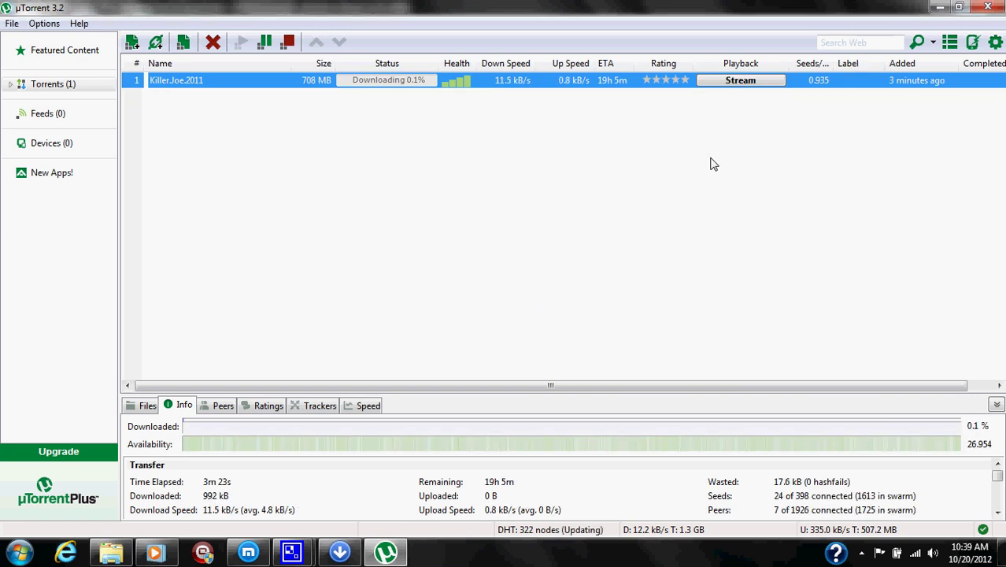
Minimize uTorrent, close the Explorer and download manager windows, and scroll kat.ph back to the top
click(941, 7)
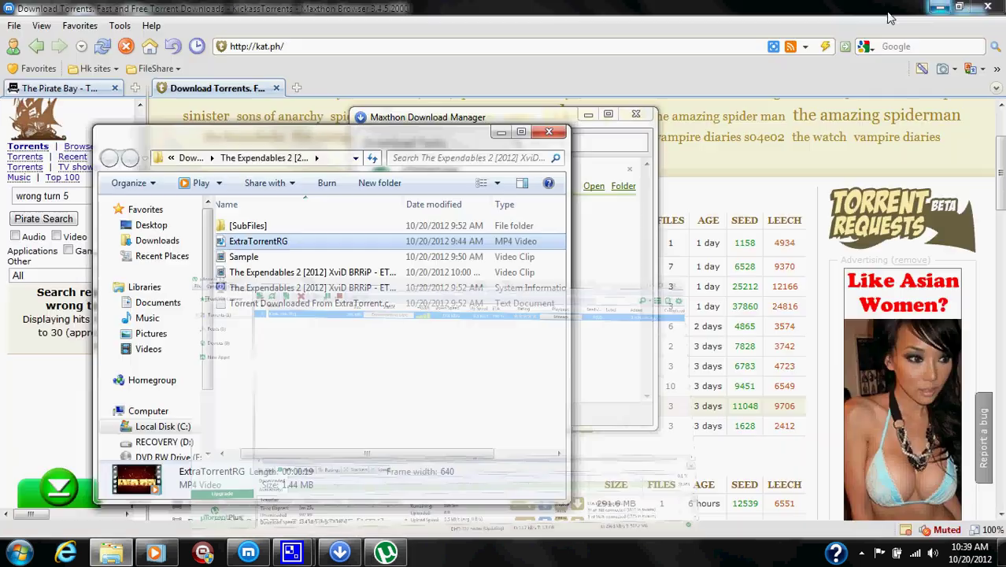
click(548, 132)
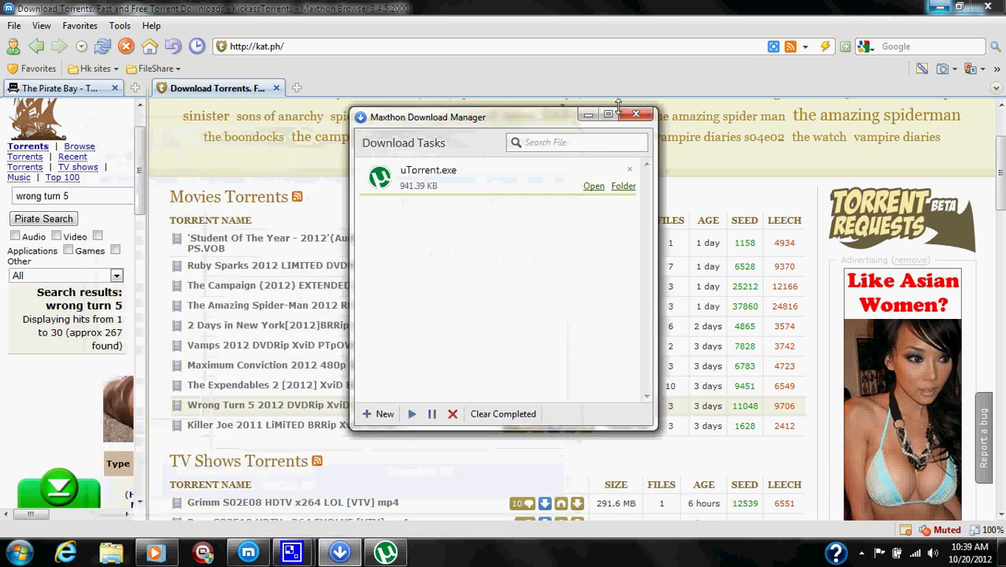
click(639, 121)
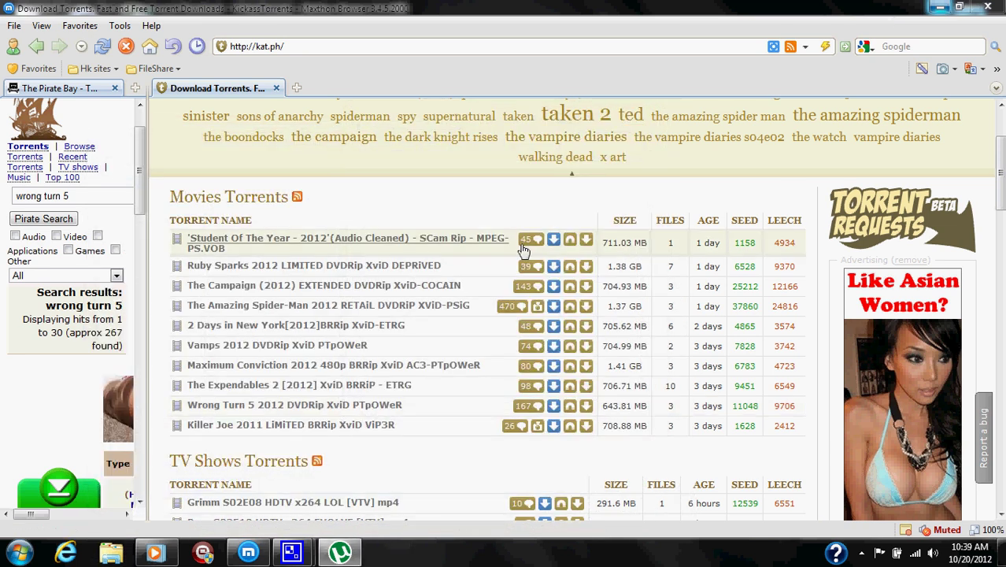
mouse_move(534, 247)
mouse_move(536, 388)
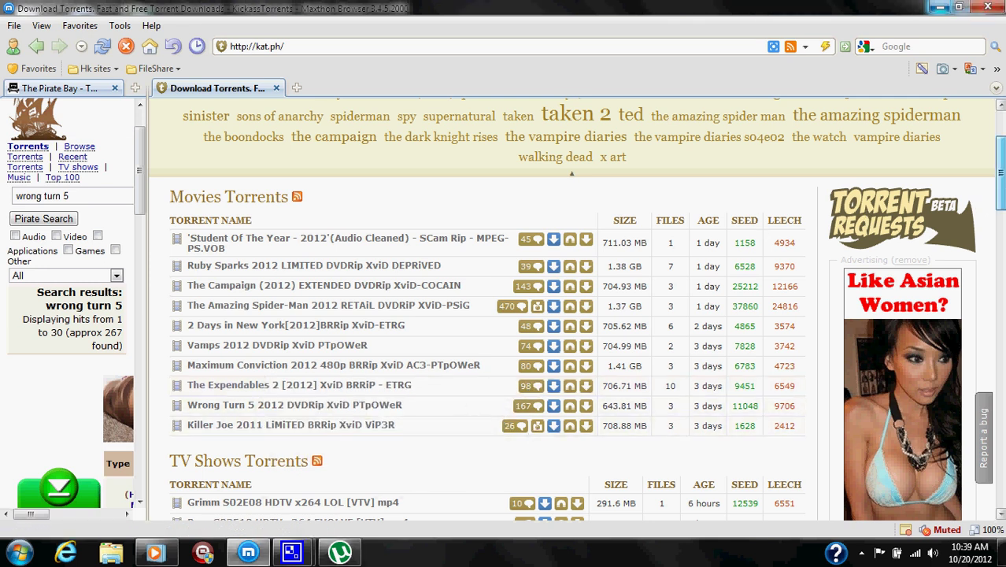
scroll(1002, 143, up, 2)
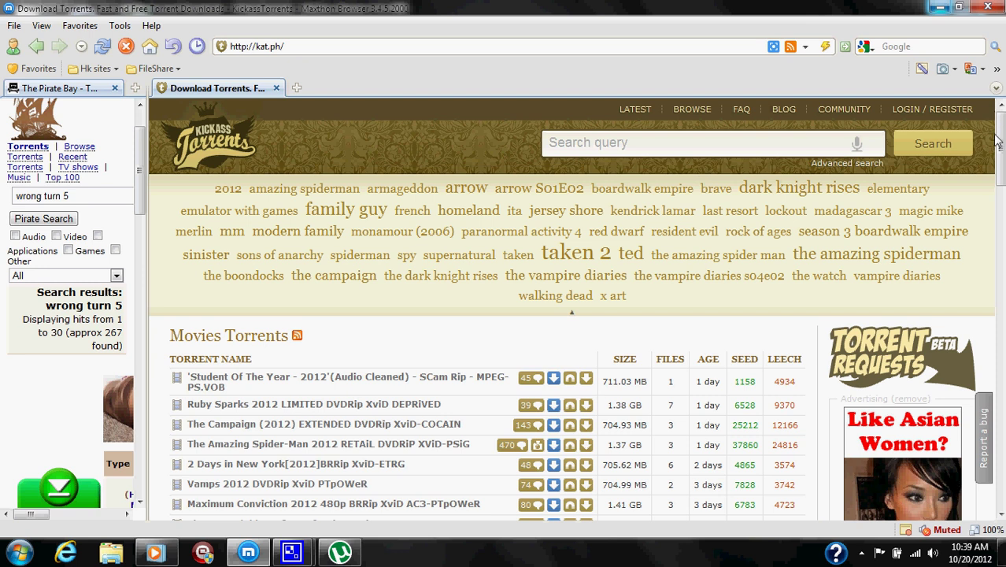
mouse_move(1002, 143)
mouse_down()
mouse_move(1002, 158)
mouse_move(1002, 143)
mouse_up()
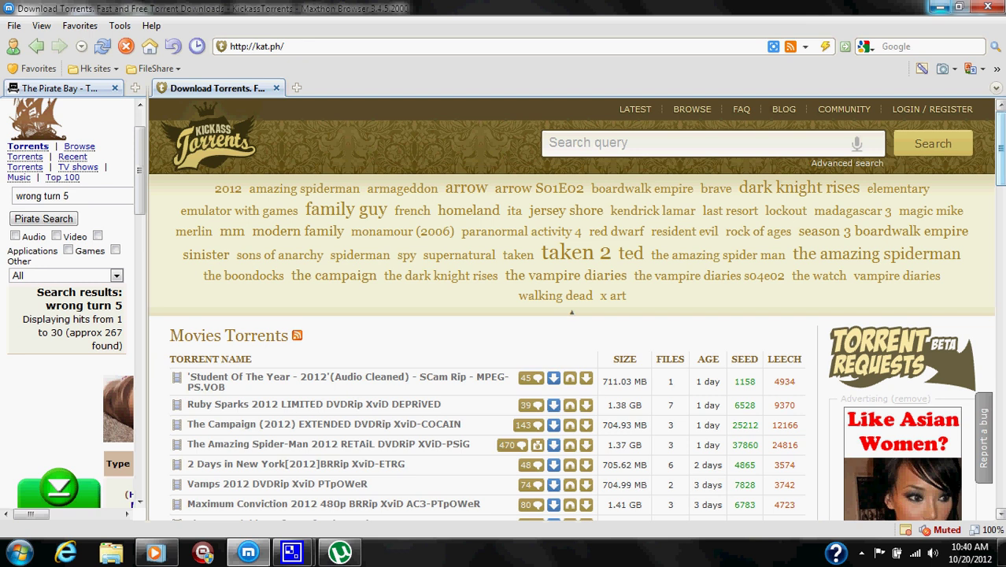
Minimize Maxthon, confirm Killer.Joe.2011 is still downloading in µTorrent, then minimize µTorrent to the desktop
click(939, 7)
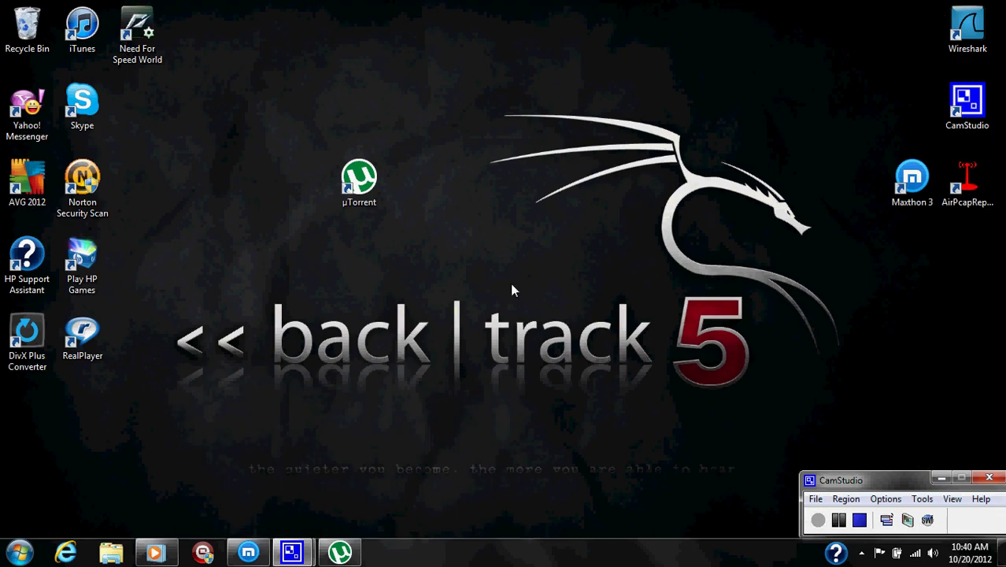
click(339, 552)
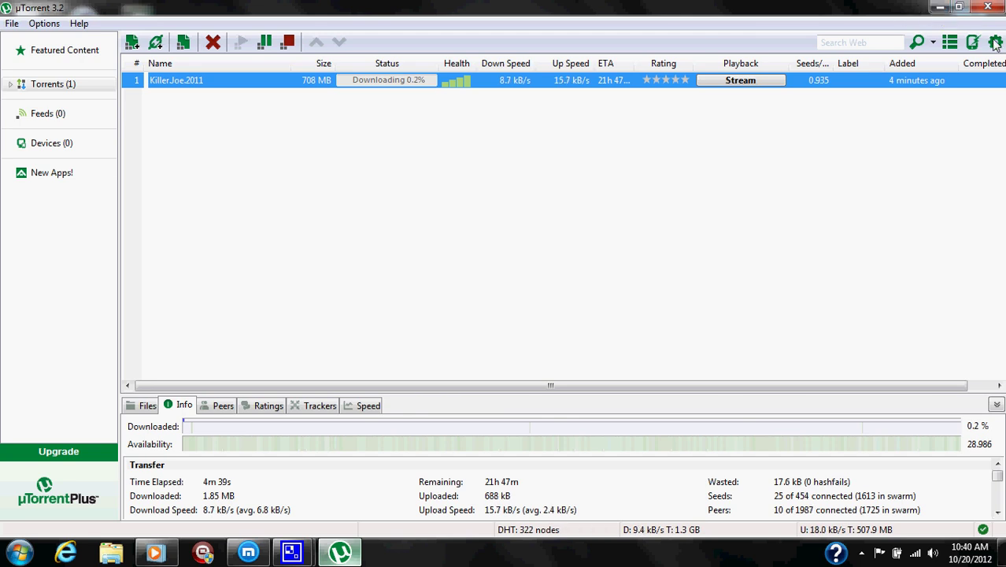
click(940, 10)
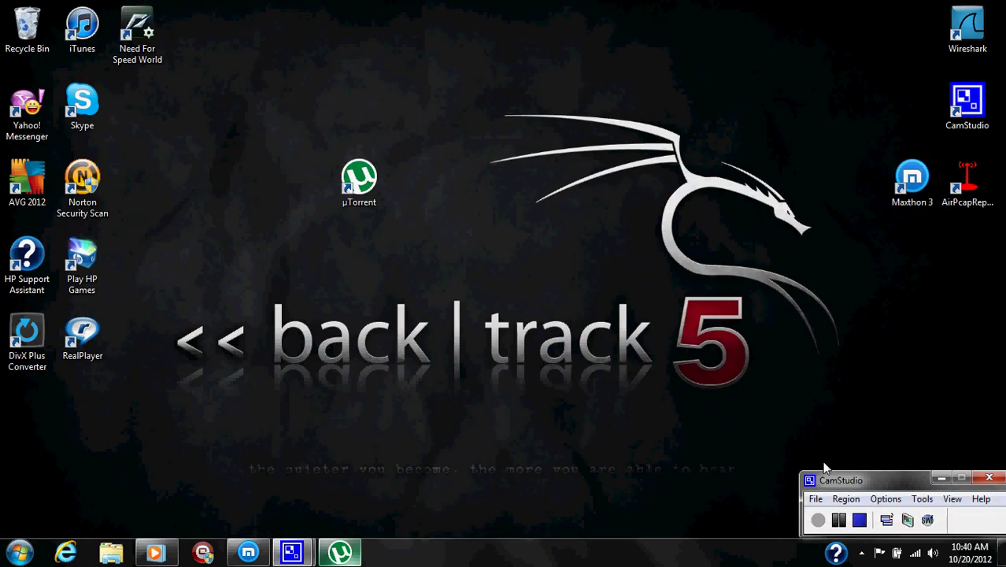